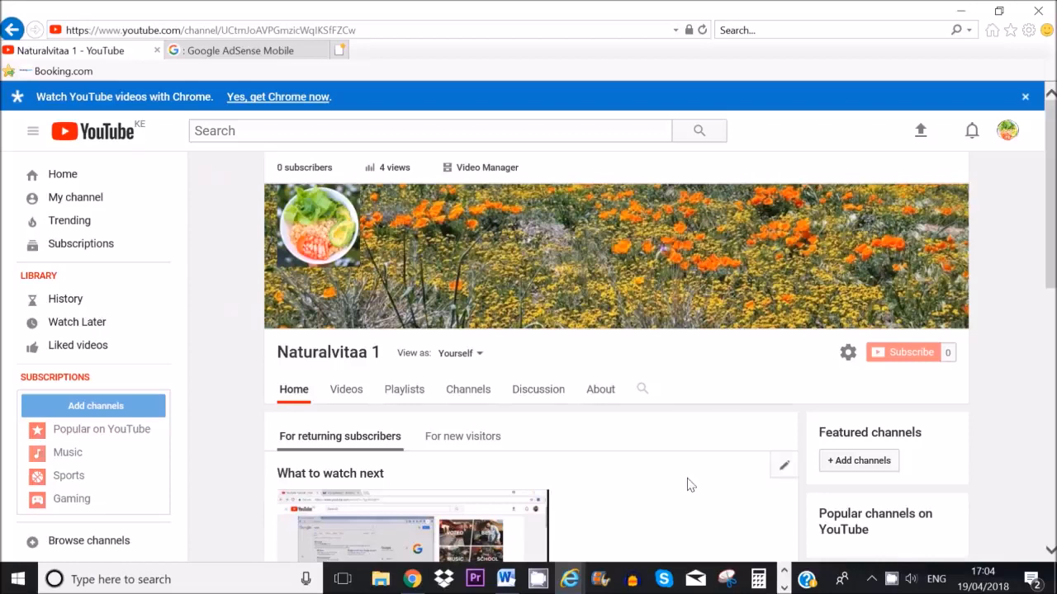
Step: Open the channel's Status and features page, where monetisation shows Not Enabled and in review
{"action": "left_click", "coordinate": [487, 168]}
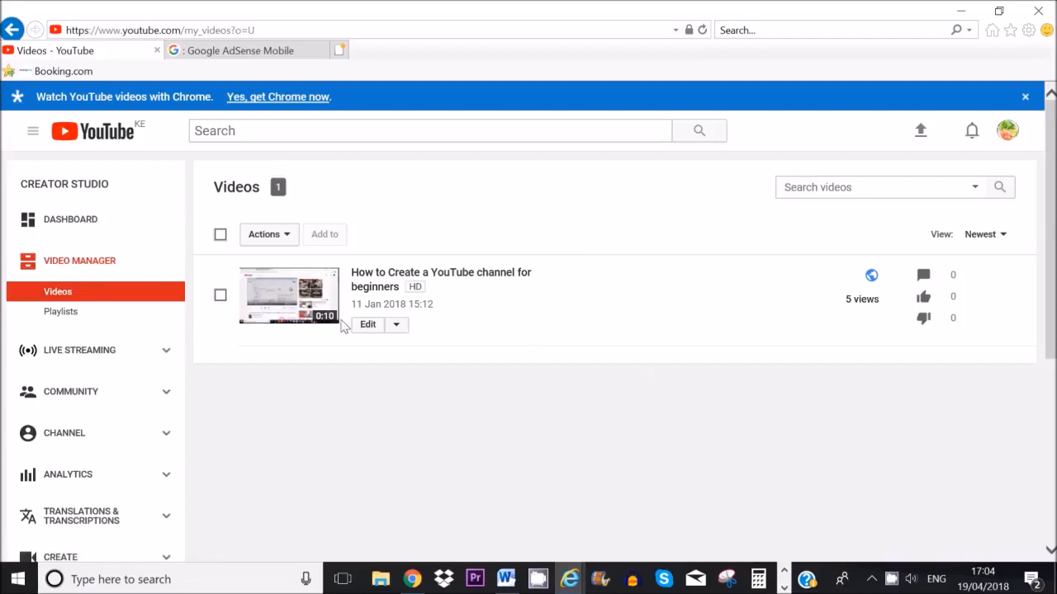
{"action": "left_click", "coordinate": [73, 439]}
{"action": "scroll", "coordinate": [495, 353], "scroll_direction": "down", "scroll_amount": 2}
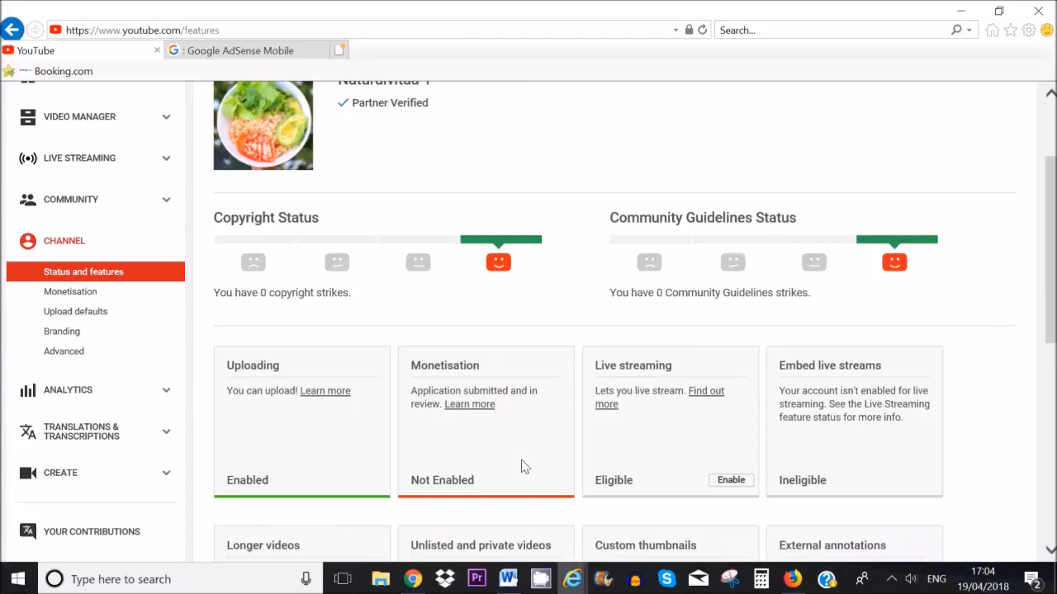
Step: Check the Monetisation page for accepted Partner terms and the requested AdSense account
{"action": "left_click", "coordinate": [70, 292]}
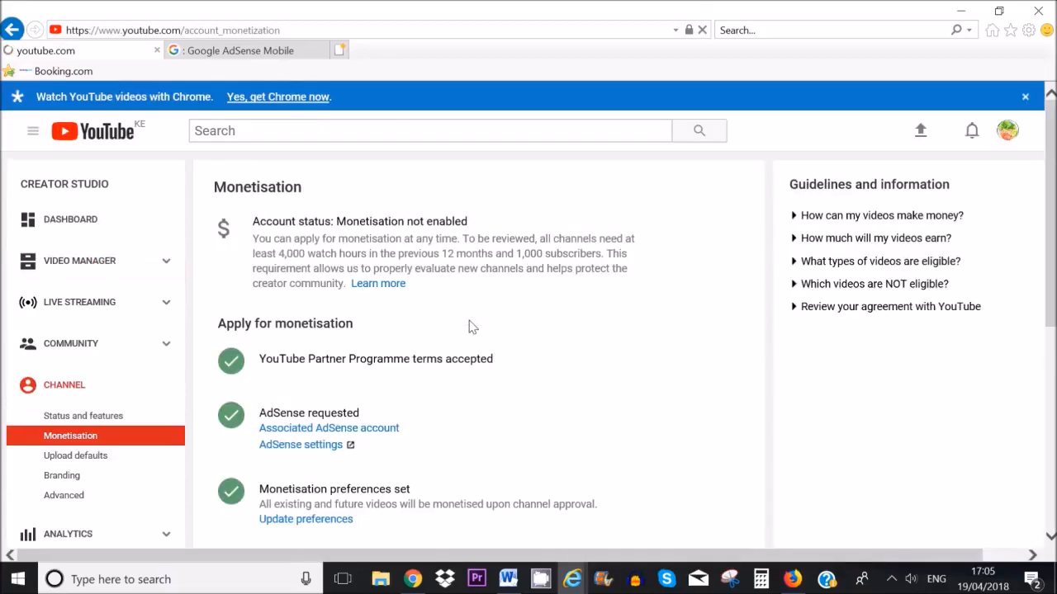
{"action": "scroll", "coordinate": [473, 326], "scroll_direction": "down", "scroll_amount": 1}
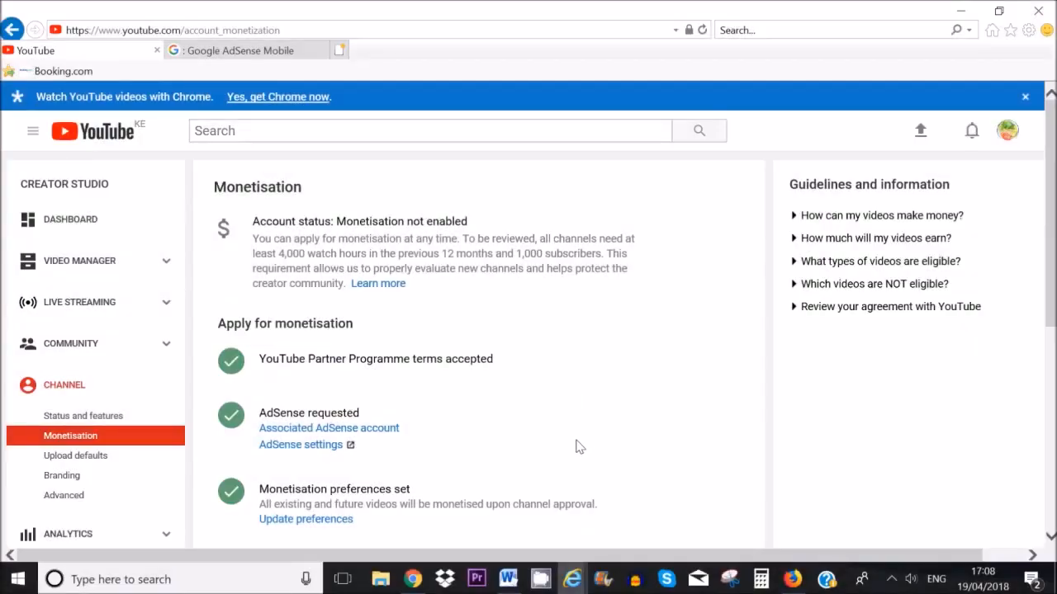
Step: Search Google for 'adsense sign up' and open the Google AdSense sign-up page
{"action": "left_click", "coordinate": [792, 579]}
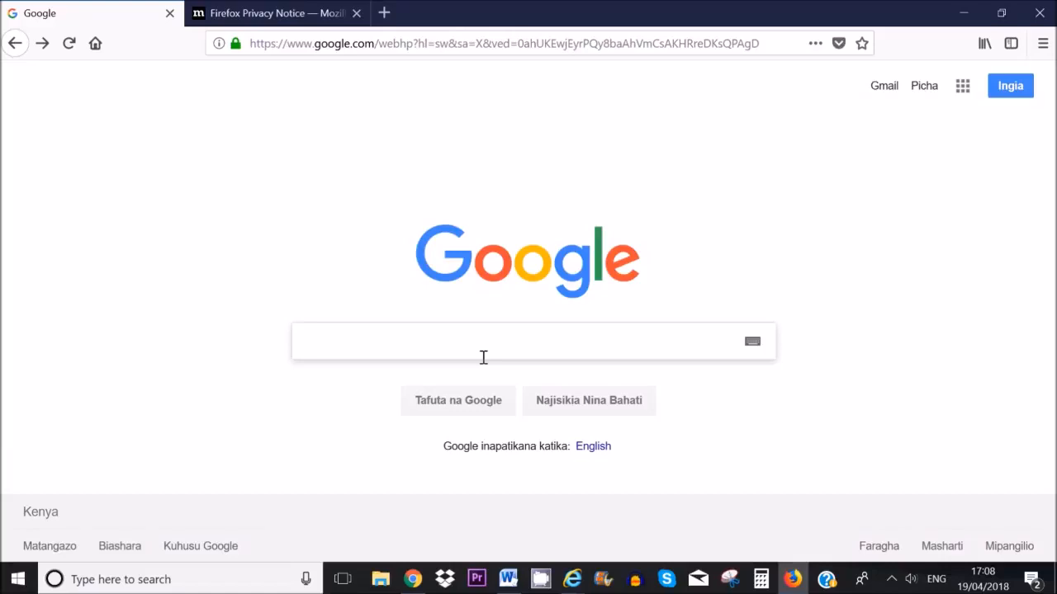
{"action": "type", "text": "adsense "}
{"action": "type", "text": "sign up"}
{"action": "key", "text": "Return"}
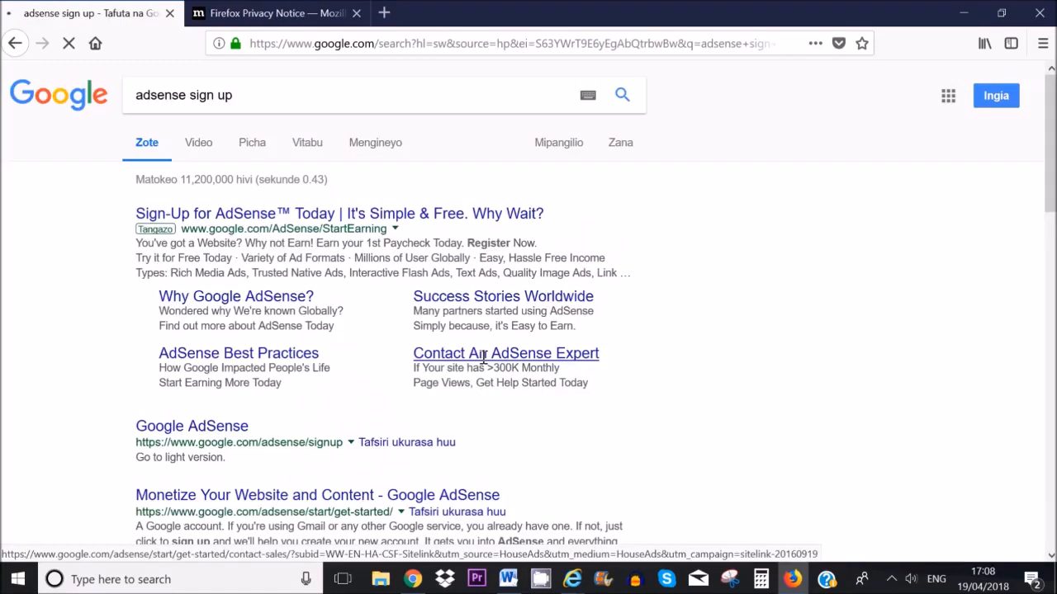
{"action": "scroll", "coordinate": [285, 353], "scroll_direction": "down", "scroll_amount": 2}
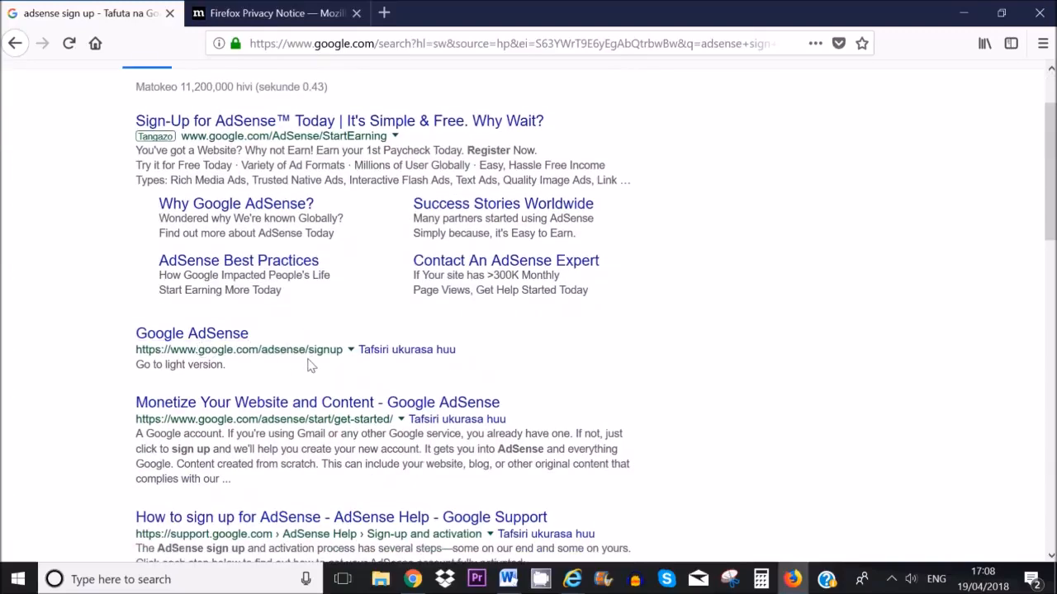
{"action": "left_click", "coordinate": [216, 338]}
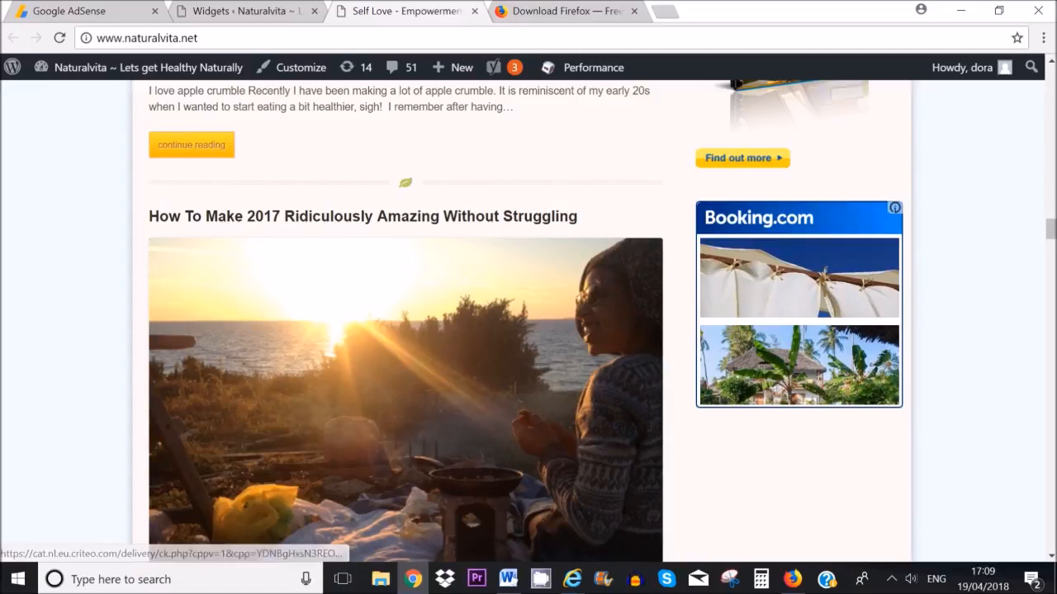
{"action": "left_click_drag", "start_coordinate": [1051, 229], "coordinate": [1050, 79]}
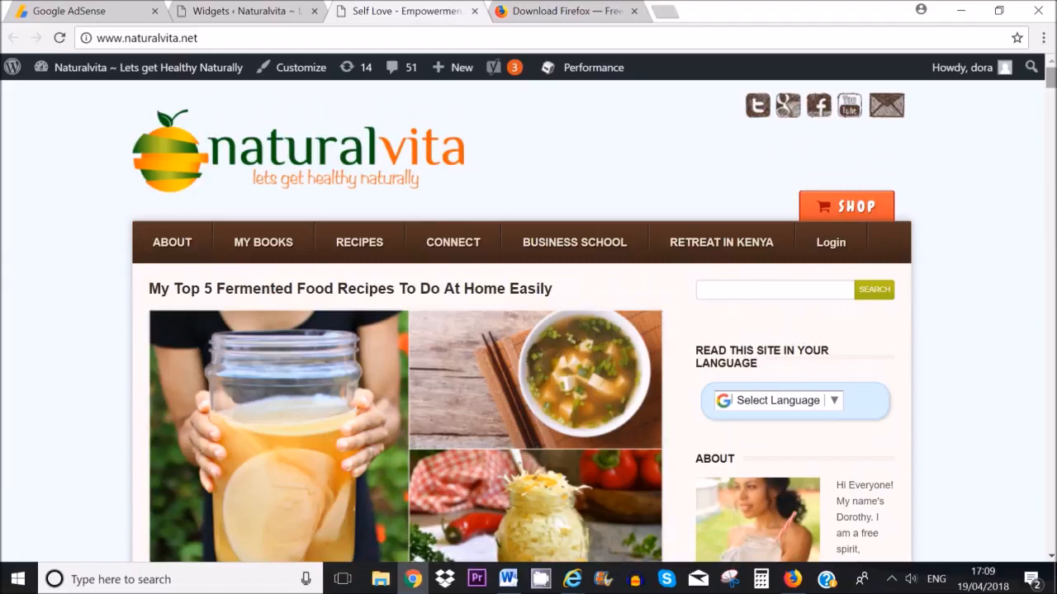
{"action": "left_click", "coordinate": [137, 38]}
{"action": "right_click", "coordinate": [142, 39]}
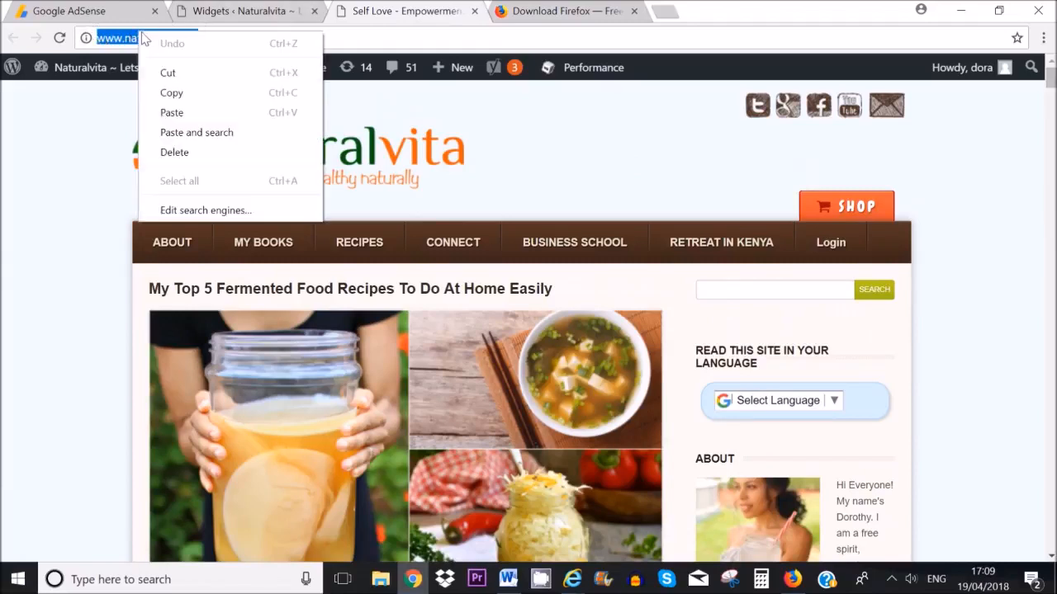
{"action": "left_click", "coordinate": [188, 94]}
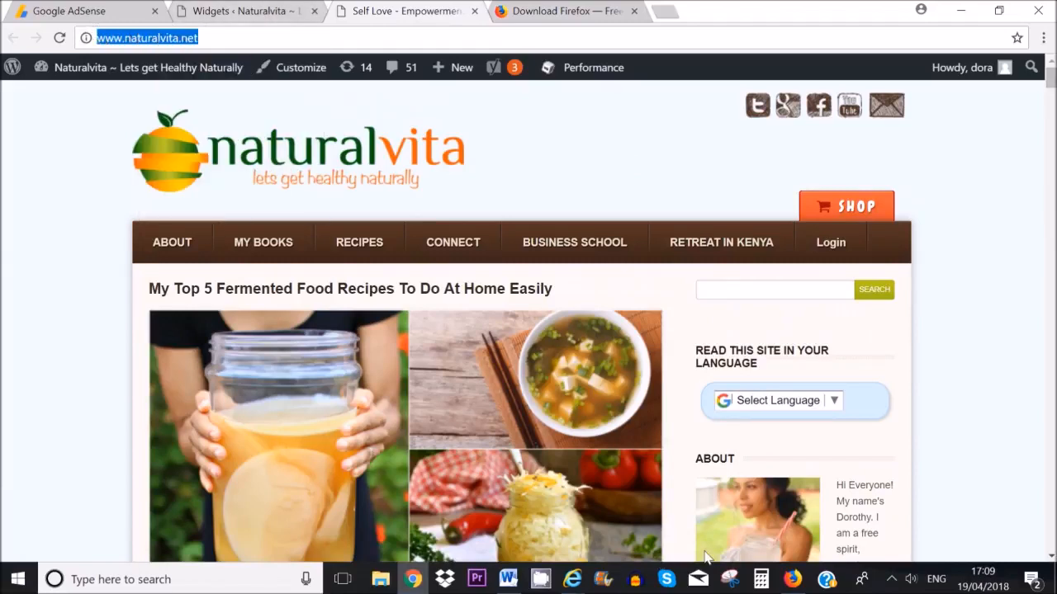
{"action": "left_click", "coordinate": [792, 579]}
{"action": "right_click", "coordinate": [356, 279]}
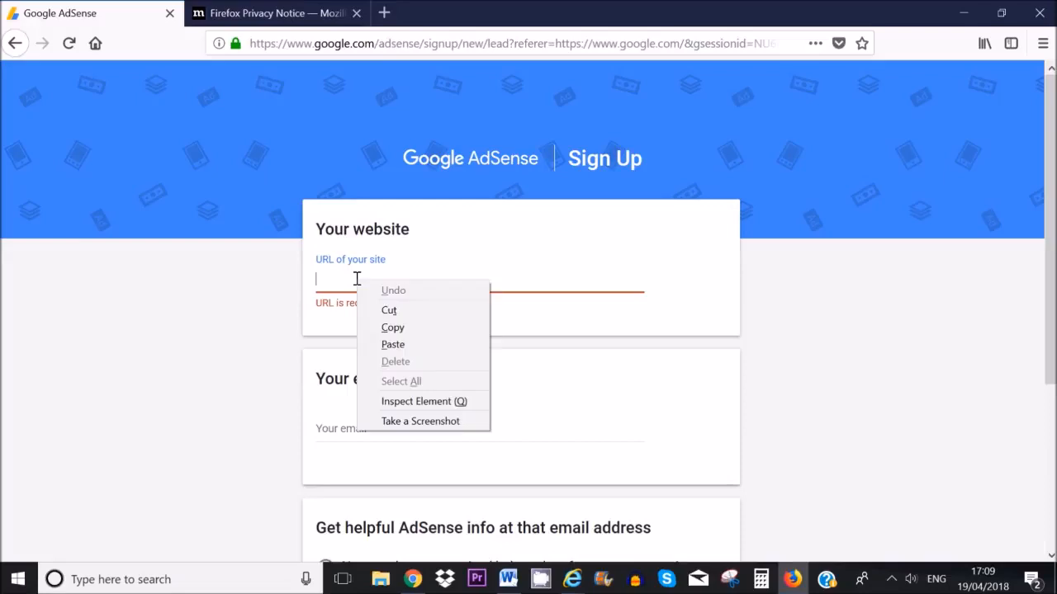
{"action": "left_click", "coordinate": [393, 345]}
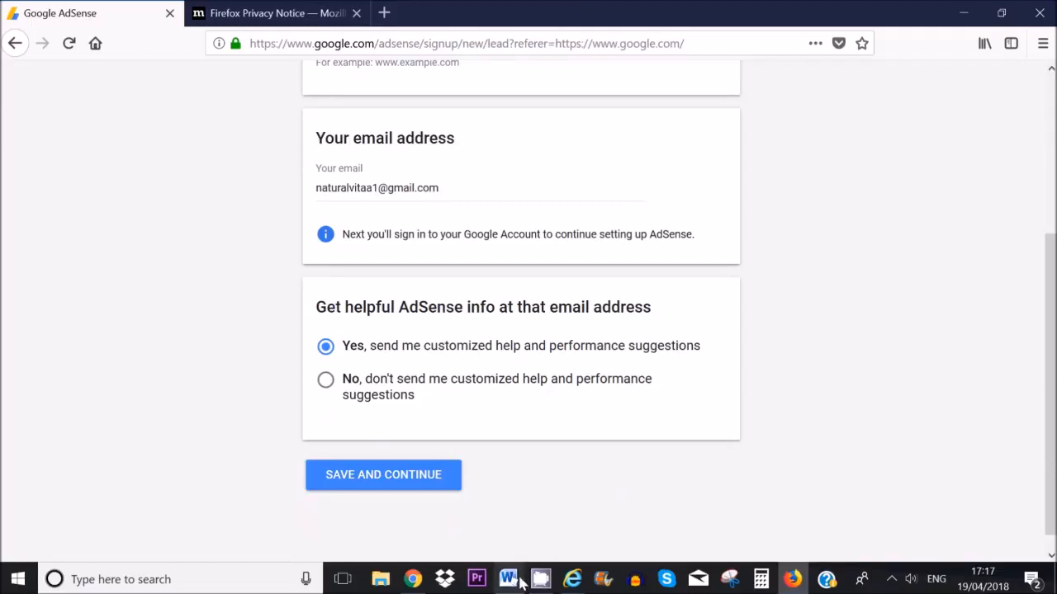
{"action": "mouse_move", "coordinate": [571, 579]}
{"action": "left_click", "coordinate": [537, 482]}
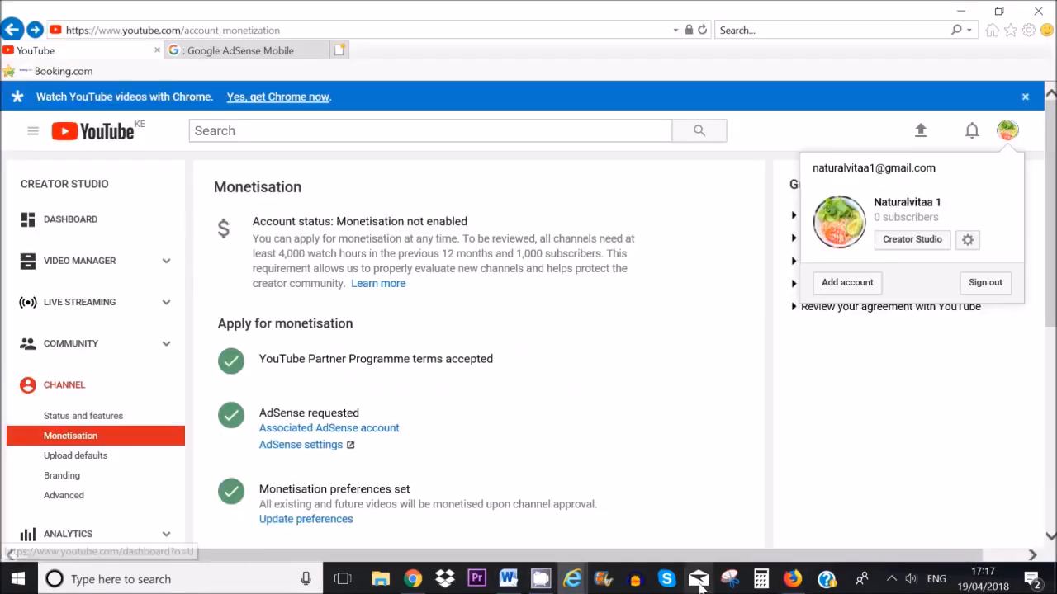
{"action": "left_click", "coordinate": [793, 580]}
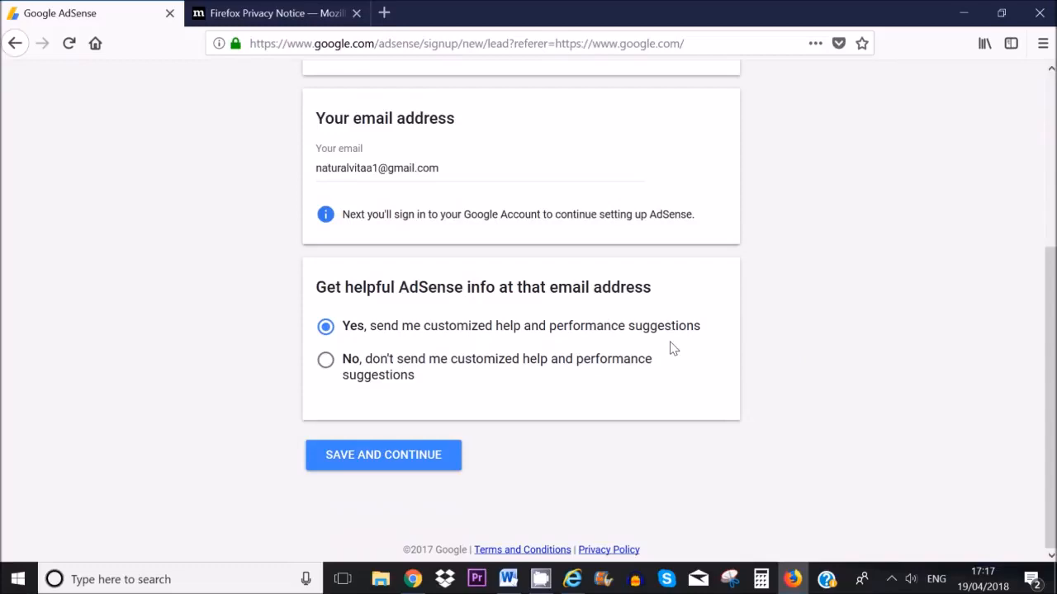
Step: Submit the sign-up details and sign in with the account password
{"action": "left_click", "coordinate": [371, 465]}
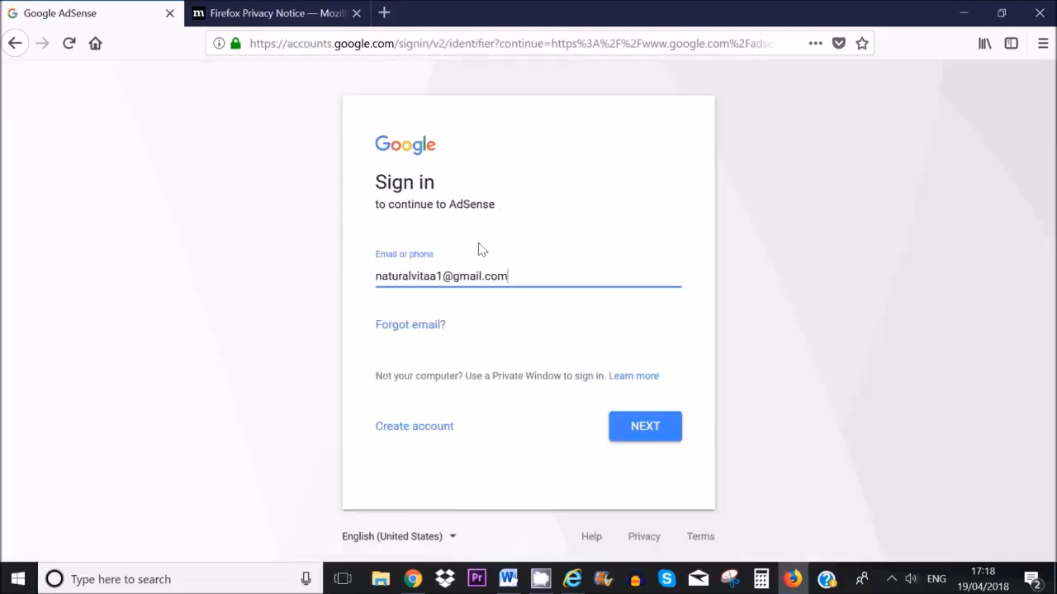
{"action": "left_click", "coordinate": [639, 428]}
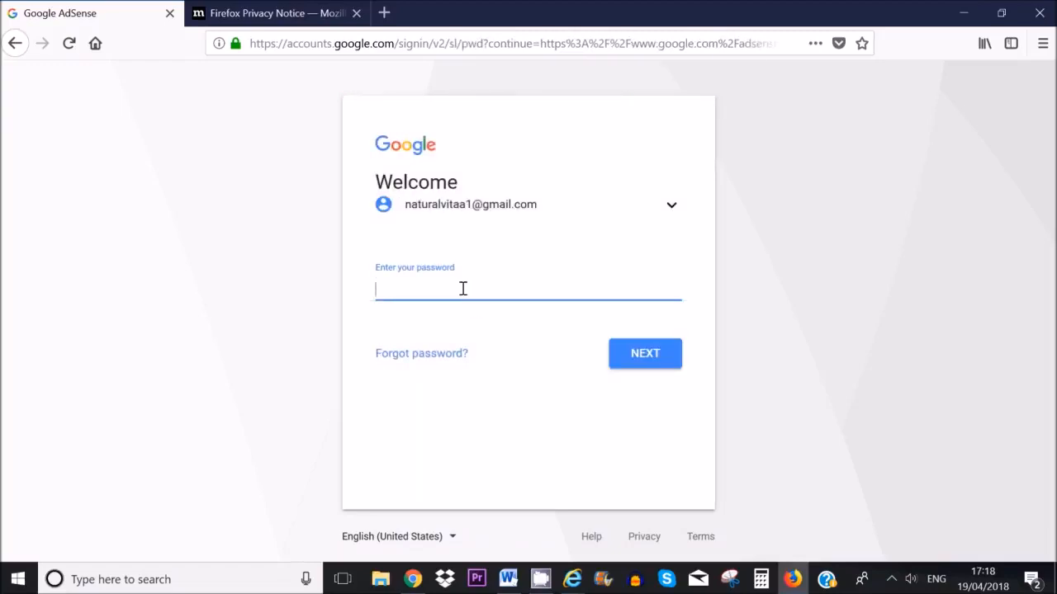
{"action": "type", "text": "••••"}
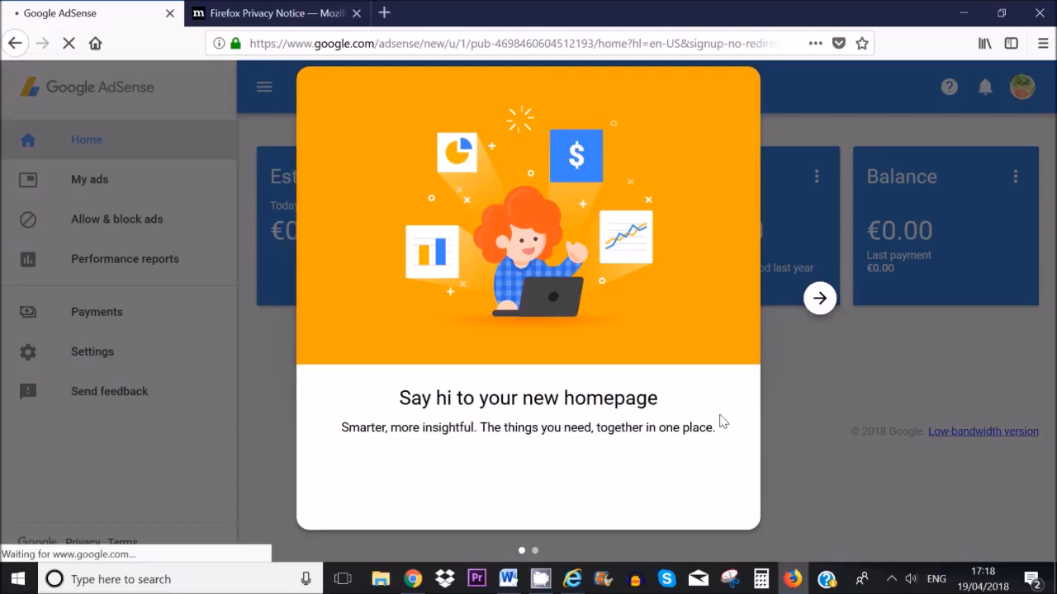
Step: Finish the welcome tour and dismiss the welcome back message on the Home dashboard
{"action": "left_click", "coordinate": [822, 301]}
{"action": "left_click", "coordinate": [529, 499]}
{"action": "left_click", "coordinate": [705, 358]}
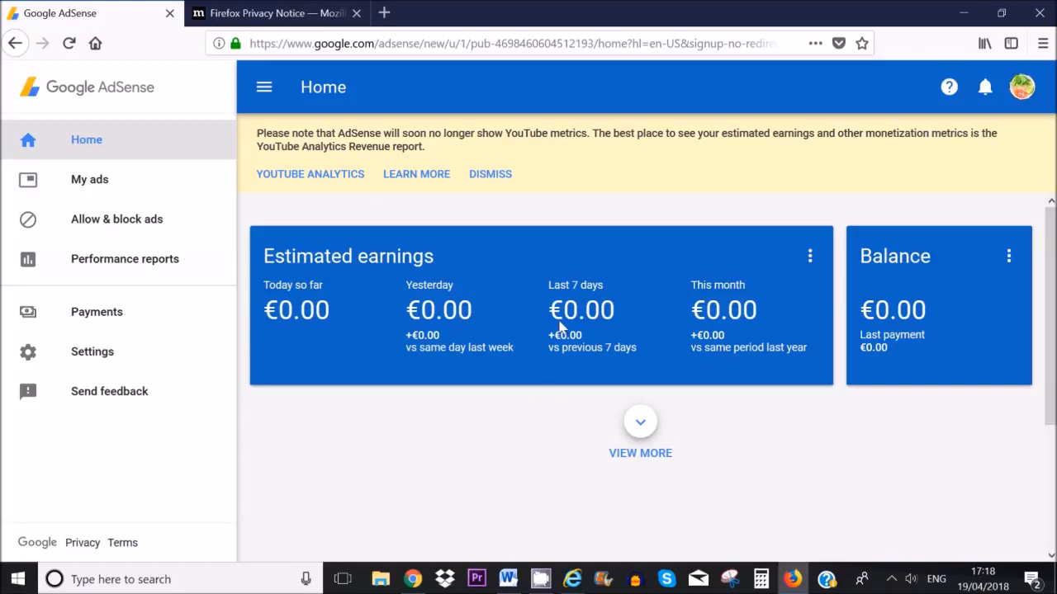
{"action": "scroll", "coordinate": [770, 352], "scroll_direction": "down", "scroll_amount": 4}
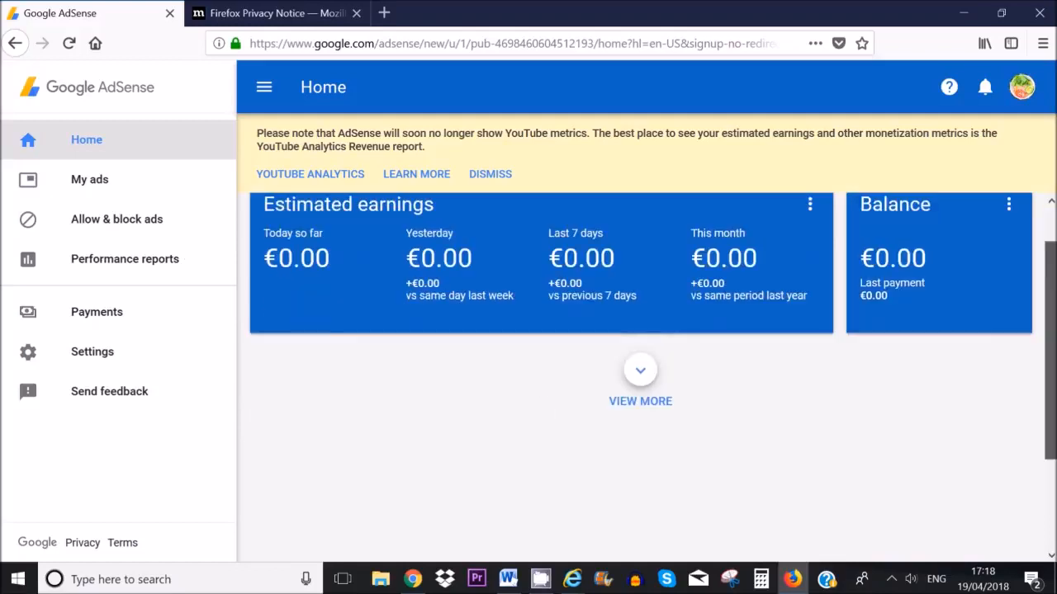
{"action": "scroll", "coordinate": [640, 330], "scroll_direction": "up", "scroll_amount": 4}
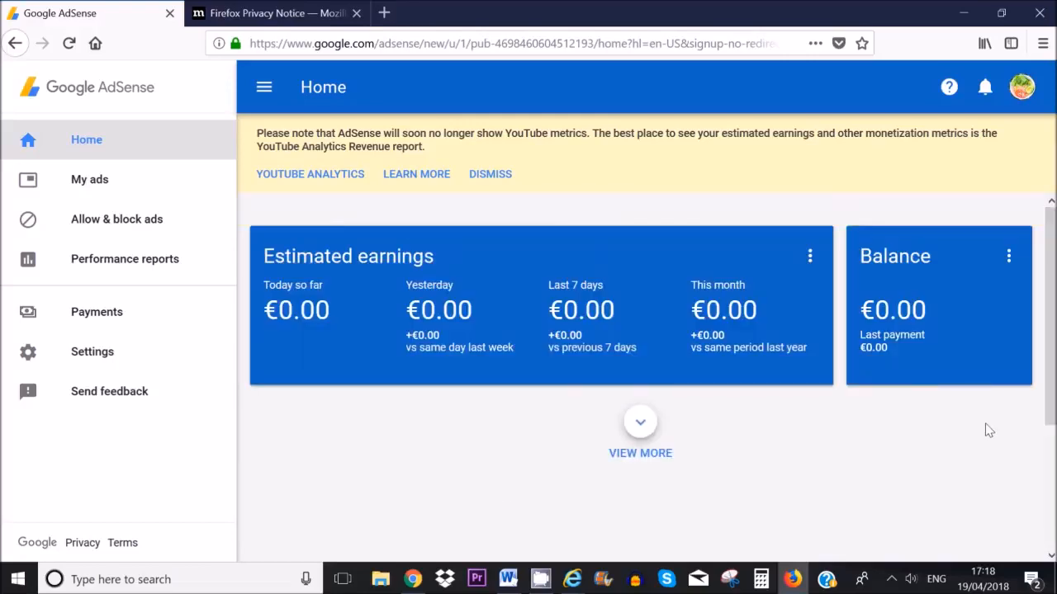
Step: Review Personal settings, then view Payments with €0.00 earnings against the €70.00 threshold
{"action": "left_click", "coordinate": [99, 355]}
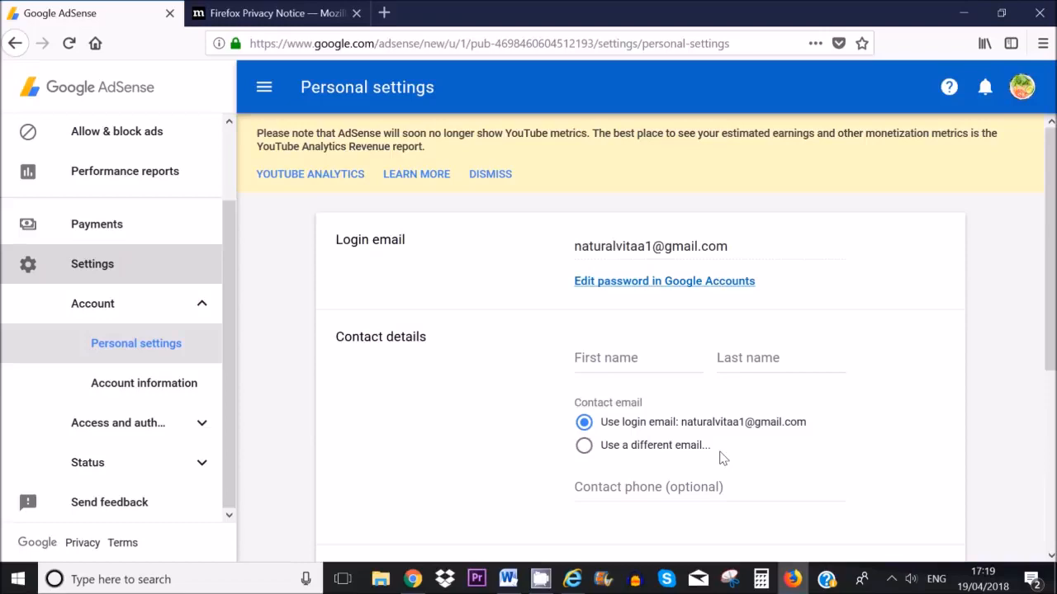
{"action": "left_click_drag", "start_coordinate": [1049, 256], "coordinate": [1050, 301]}
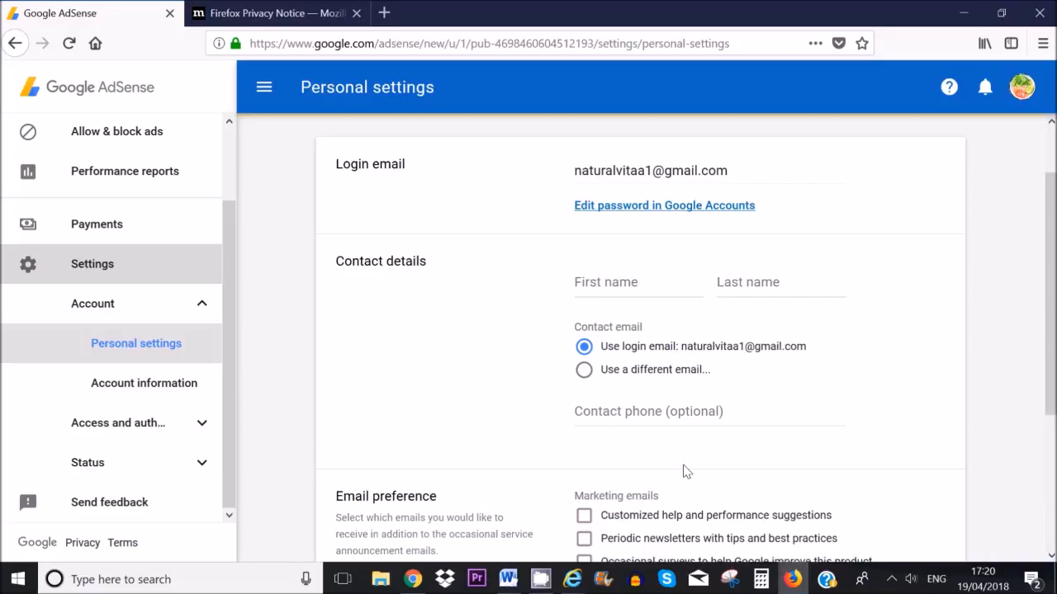
{"action": "scroll", "coordinate": [693, 450], "scroll_direction": "down", "scroll_amount": 5}
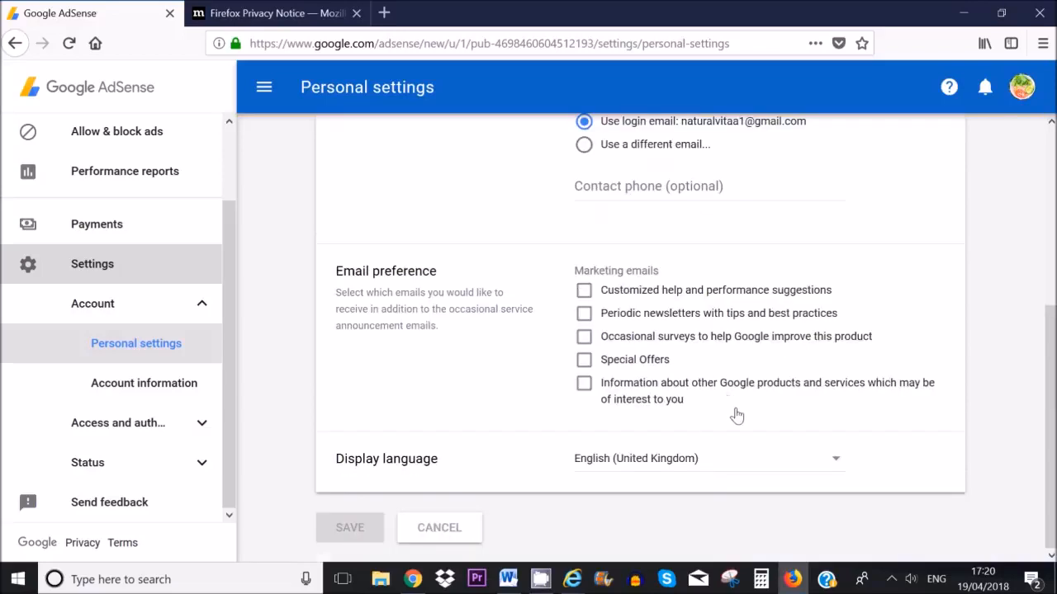
{"action": "scroll", "coordinate": [736, 415], "scroll_direction": "up", "scroll_amount": 5}
{"action": "scroll", "coordinate": [736, 410], "scroll_direction": "down", "scroll_amount": 3}
{"action": "scroll", "coordinate": [735, 412], "scroll_direction": "down", "scroll_amount": 2}
{"action": "scroll", "coordinate": [746, 361], "scroll_direction": "up", "scroll_amount": 5}
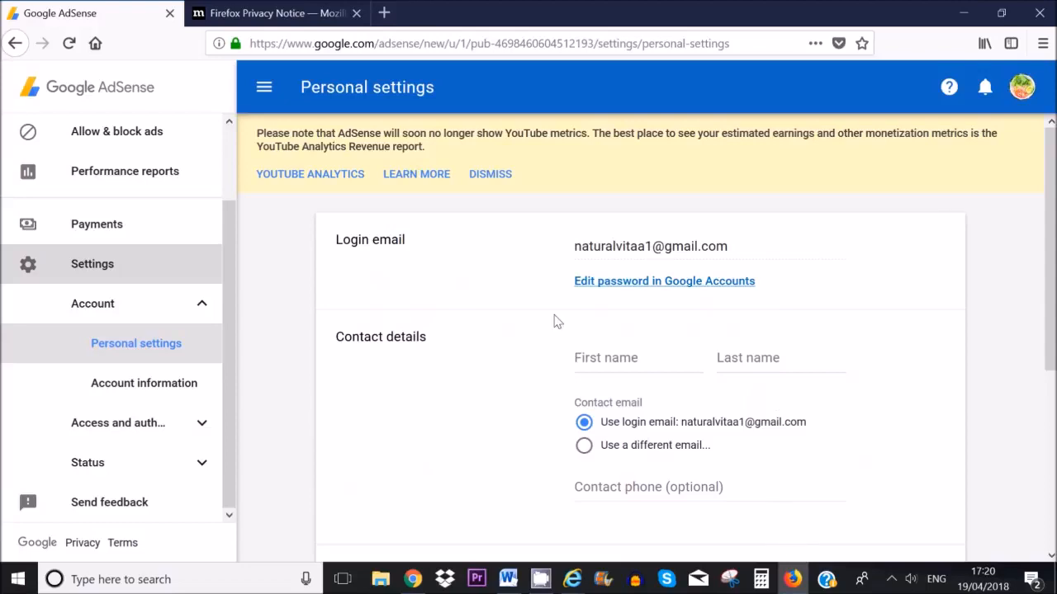
{"action": "left_click", "coordinate": [97, 224]}
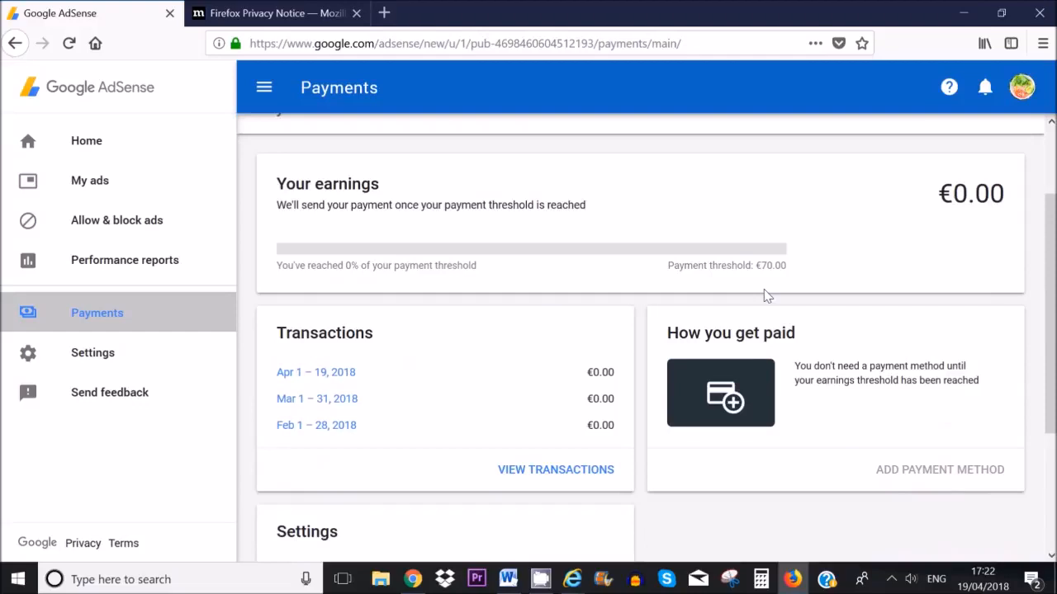
{"action": "scroll", "coordinate": [767, 299], "scroll_direction": "down", "scroll_amount": 2}
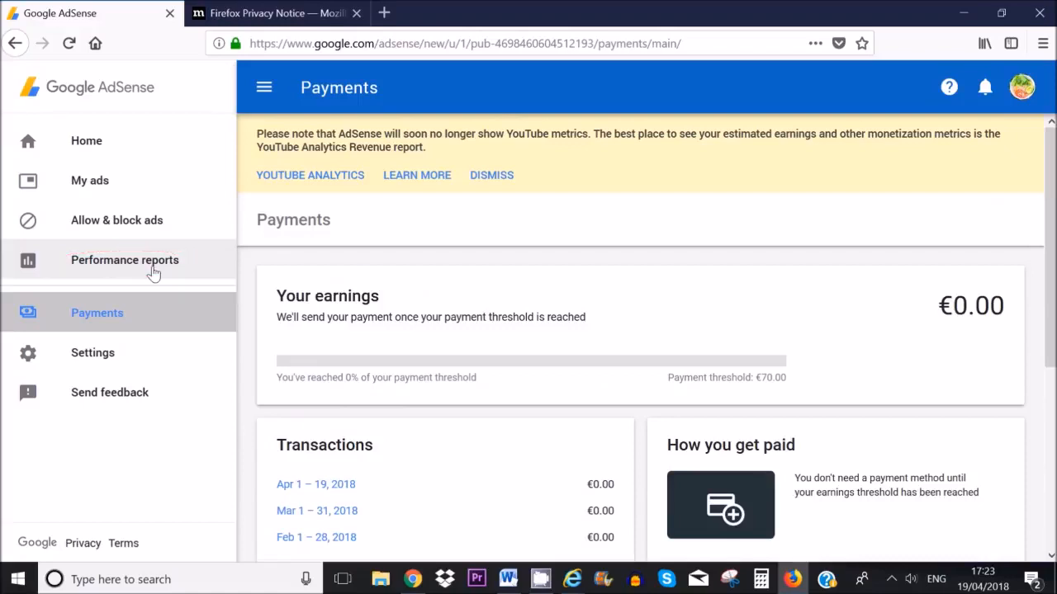
Step: Start a new Text & display ad unit from the Ad units list
{"action": "left_click", "coordinate": [136, 183]}
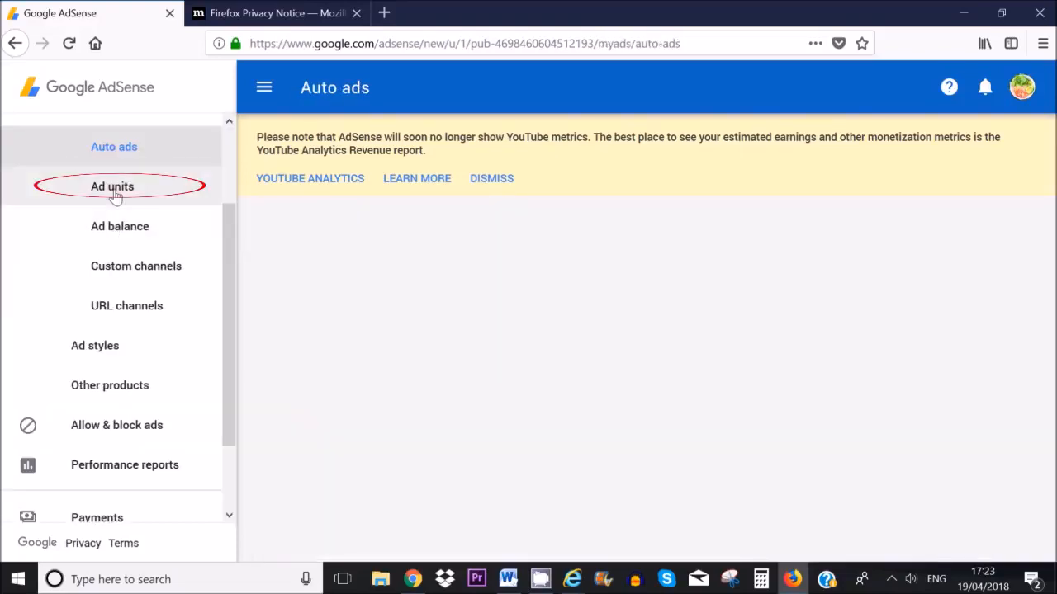
{"action": "left_click", "coordinate": [132, 188]}
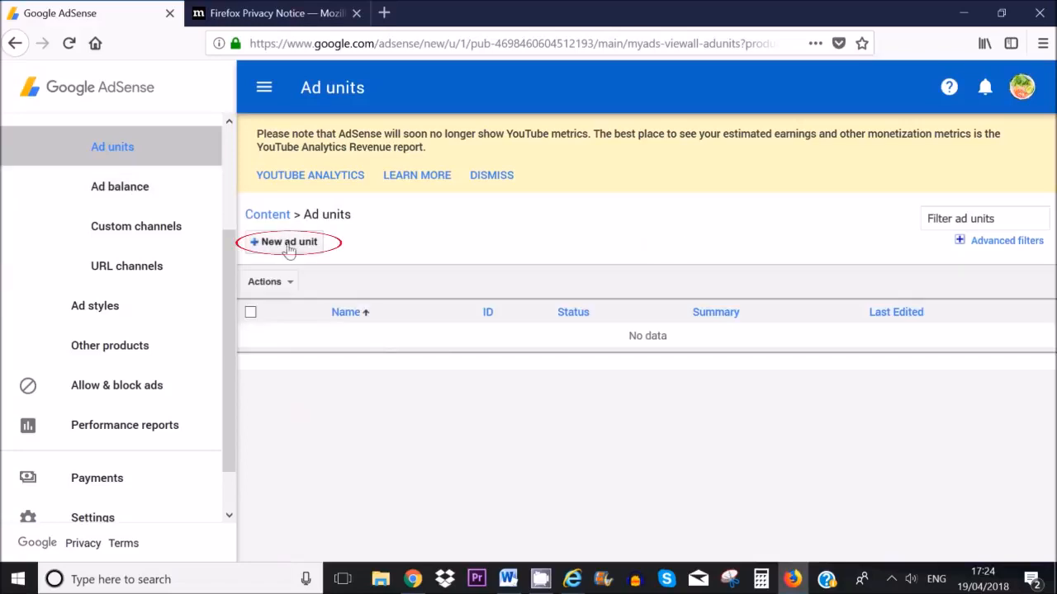
{"action": "left_click", "coordinate": [288, 244]}
{"action": "scroll", "coordinate": [583, 339], "scroll_direction": "down", "scroll_amount": 1}
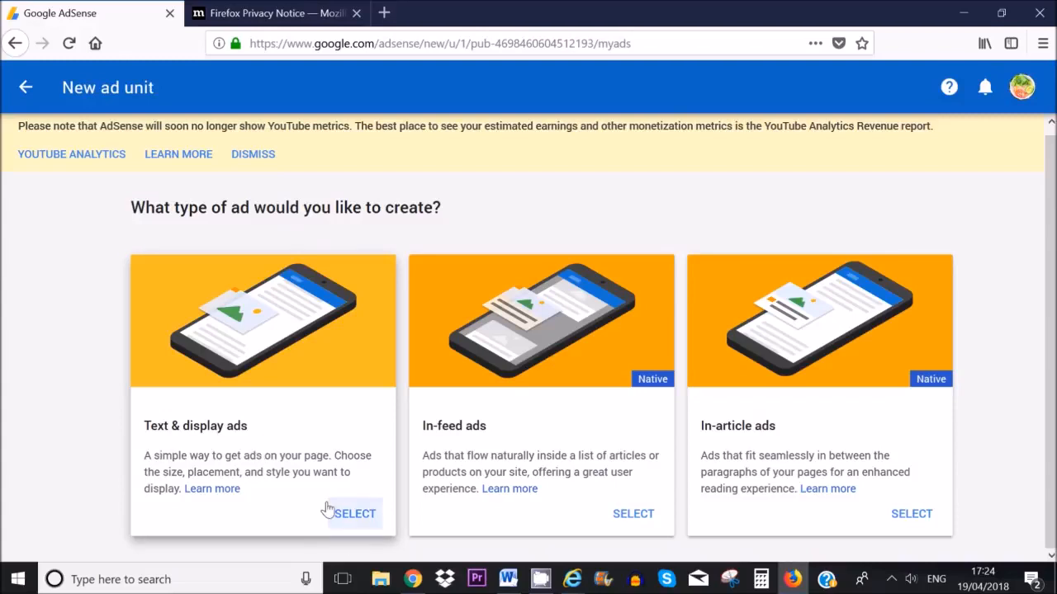
{"action": "left_click", "coordinate": [357, 515]}
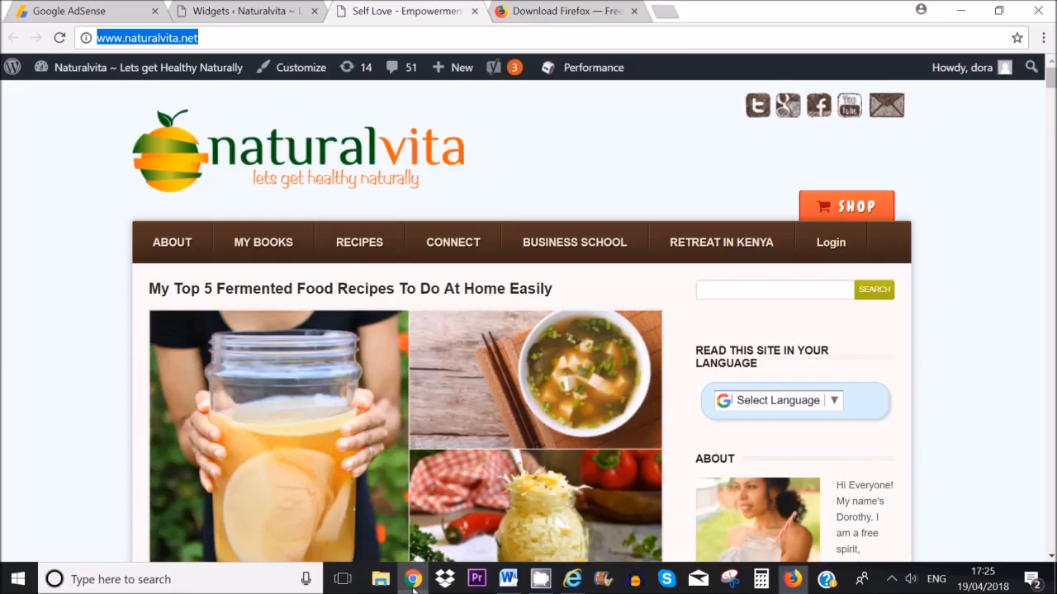
Step: Scroll down naturalvita.net to review the existing sidebar ad
{"action": "left_click", "coordinate": [413, 579]}
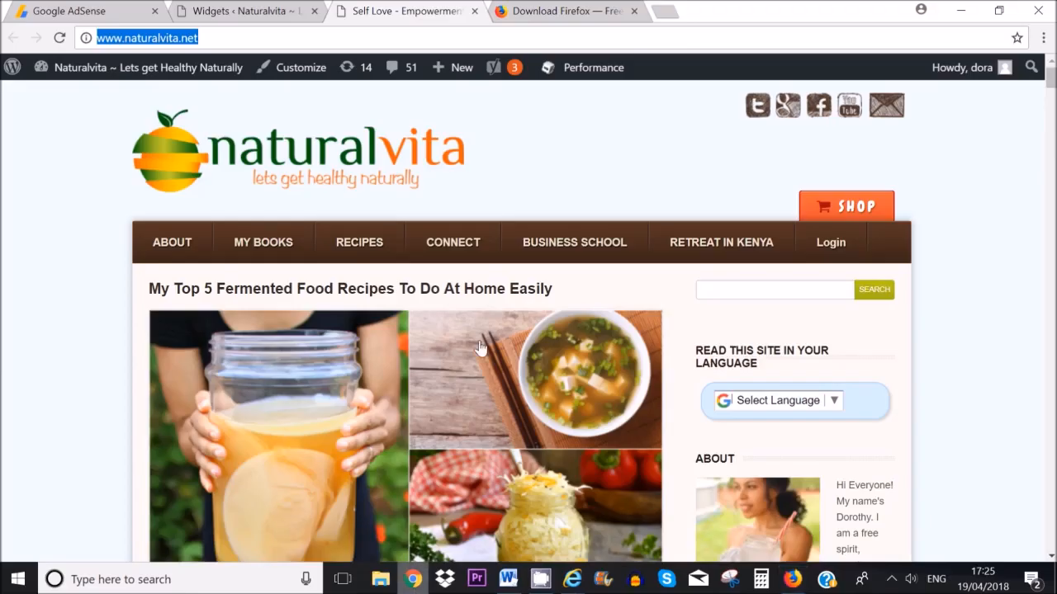
{"action": "scroll", "coordinate": [725, 387], "scroll_direction": "down", "scroll_amount": 3}
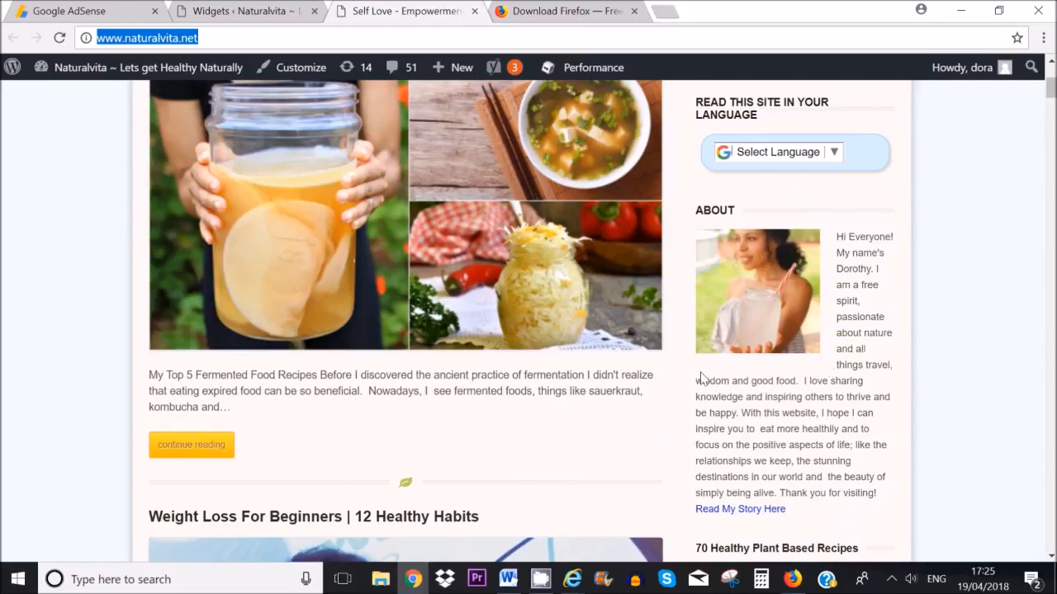
{"action": "scroll", "coordinate": [873, 419], "scroll_direction": "down", "scroll_amount": 15}
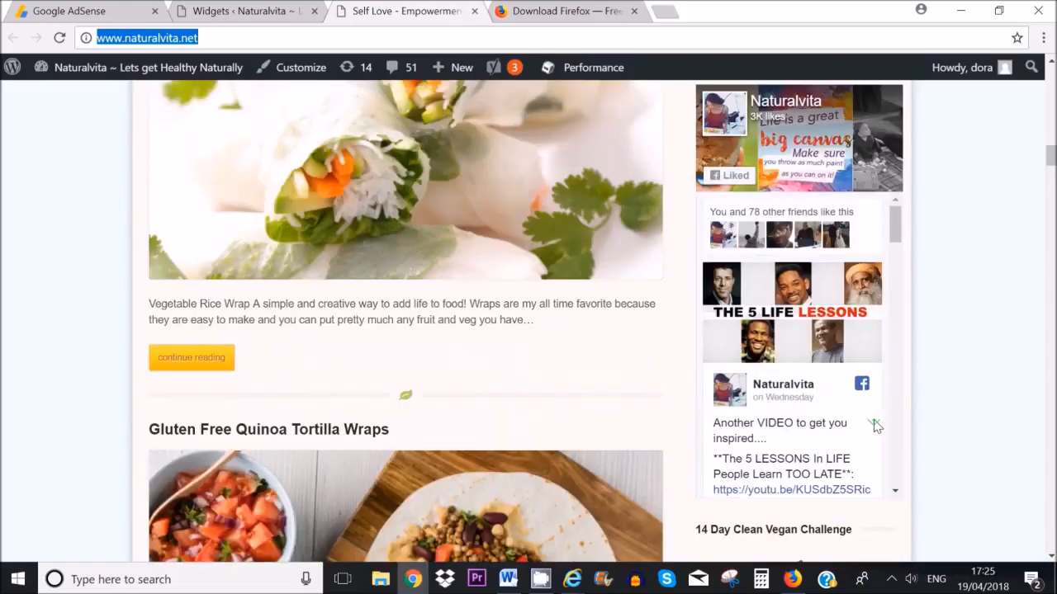
{"action": "scroll", "coordinate": [876, 425], "scroll_direction": "down", "scroll_amount": 12}
{"action": "scroll", "coordinate": [873, 425], "scroll_direction": "down", "scroll_amount": 8}
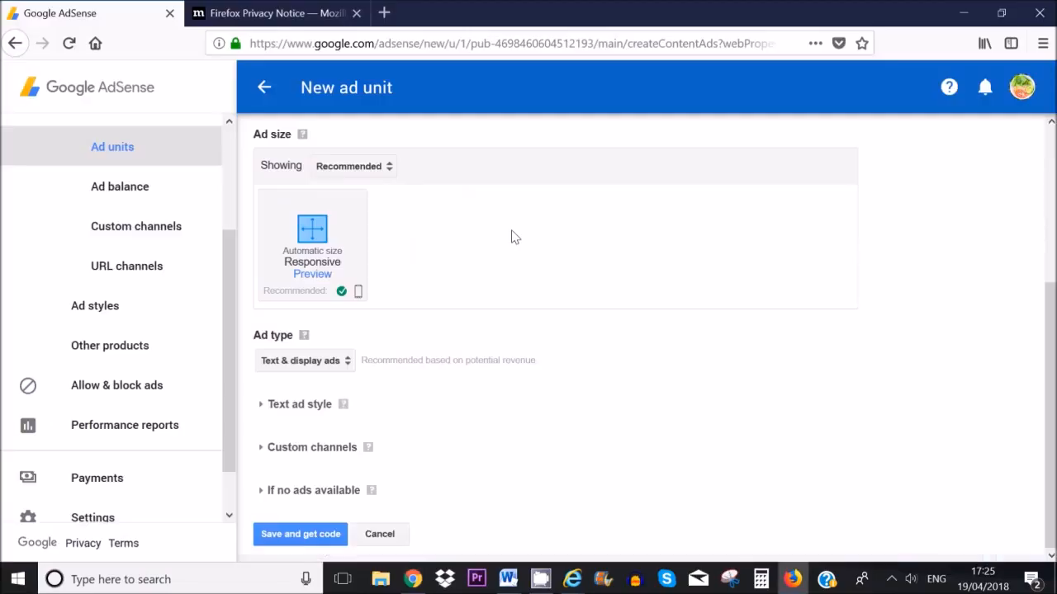
{"action": "scroll", "coordinate": [511, 237], "scroll_direction": "up", "scroll_amount": 2}
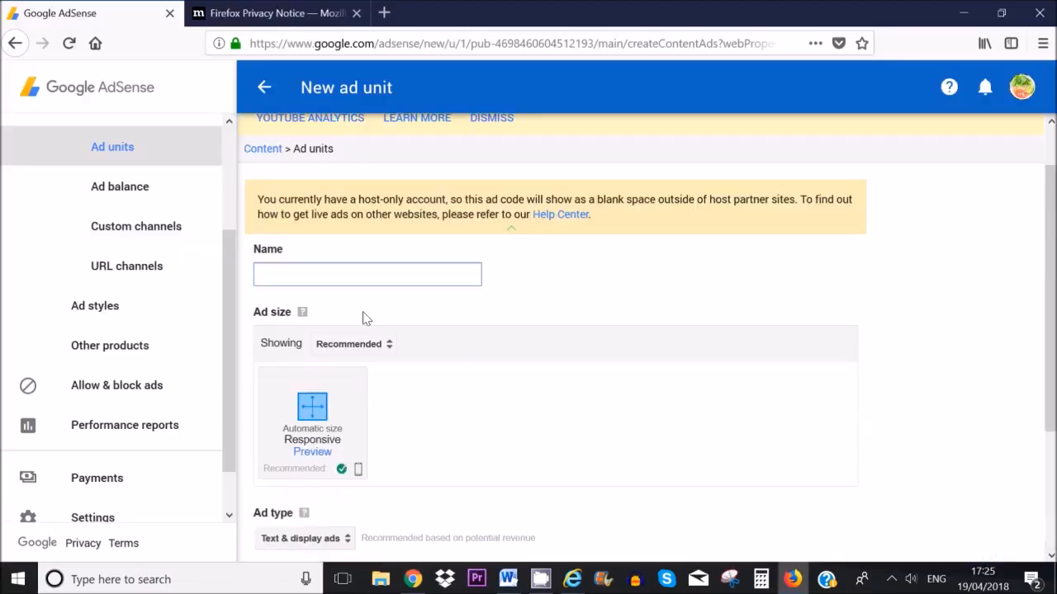
Step: Browse the Horizontal banner and then Rectangular ad size options in AdSense
{"action": "left_click", "coordinate": [388, 357]}
{"action": "left_click", "coordinate": [416, 373]}
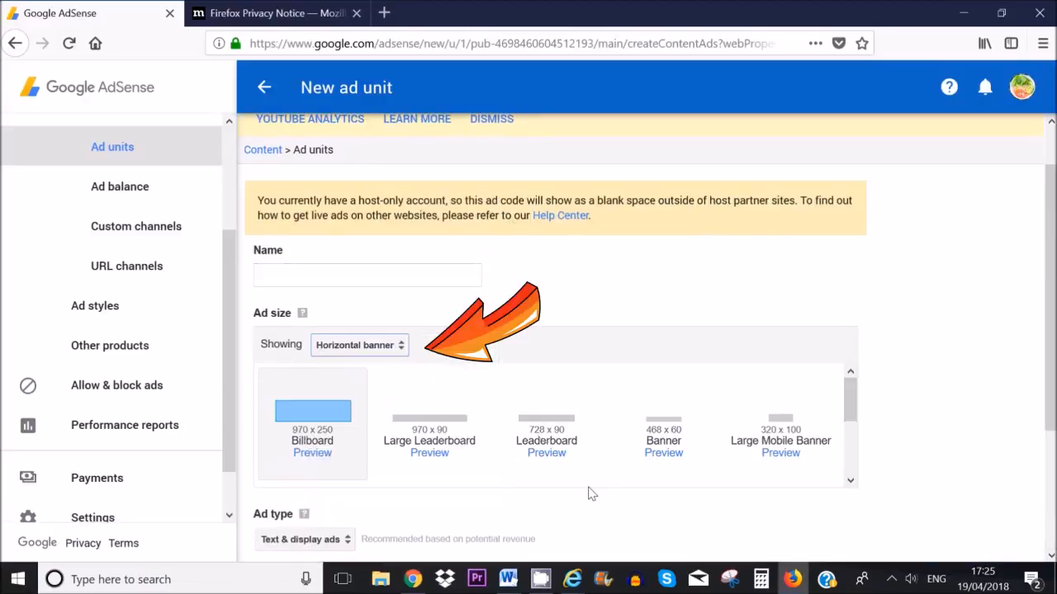
{"action": "left_click", "coordinate": [371, 346]}
{"action": "left_click", "coordinate": [389, 356]}
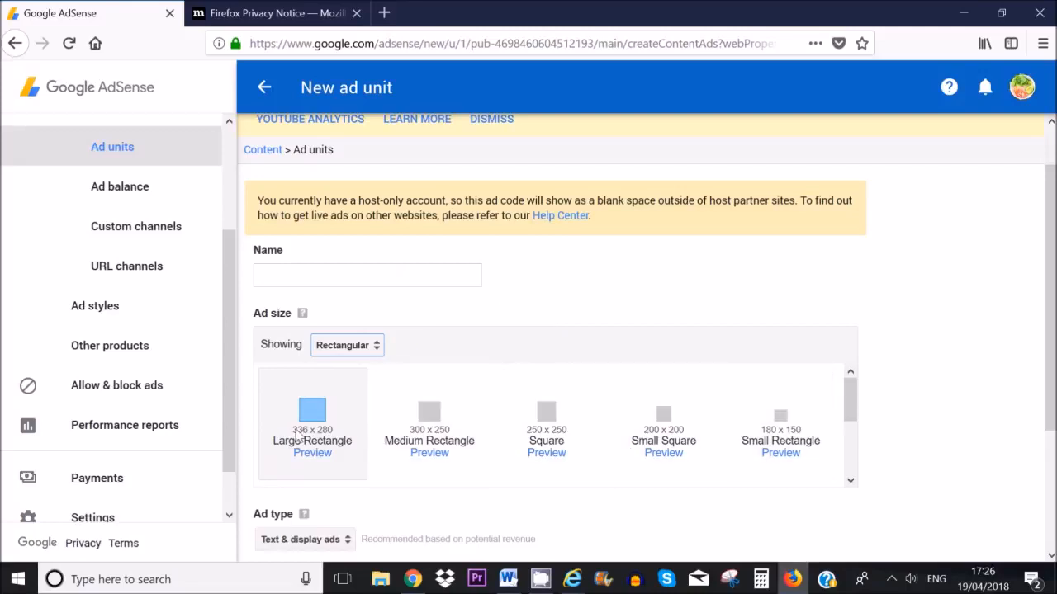
Step: Name the ad unit 'Ad 1' and set its size back to Recommended Responsive
{"action": "left_click", "coordinate": [412, 579]}
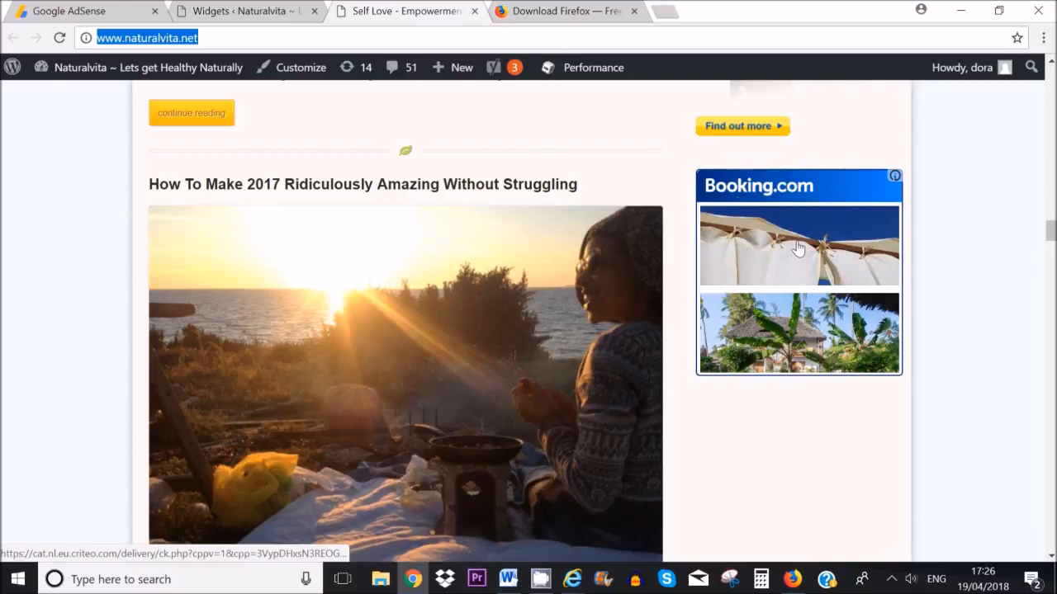
{"action": "key", "text": "alt+Tab"}
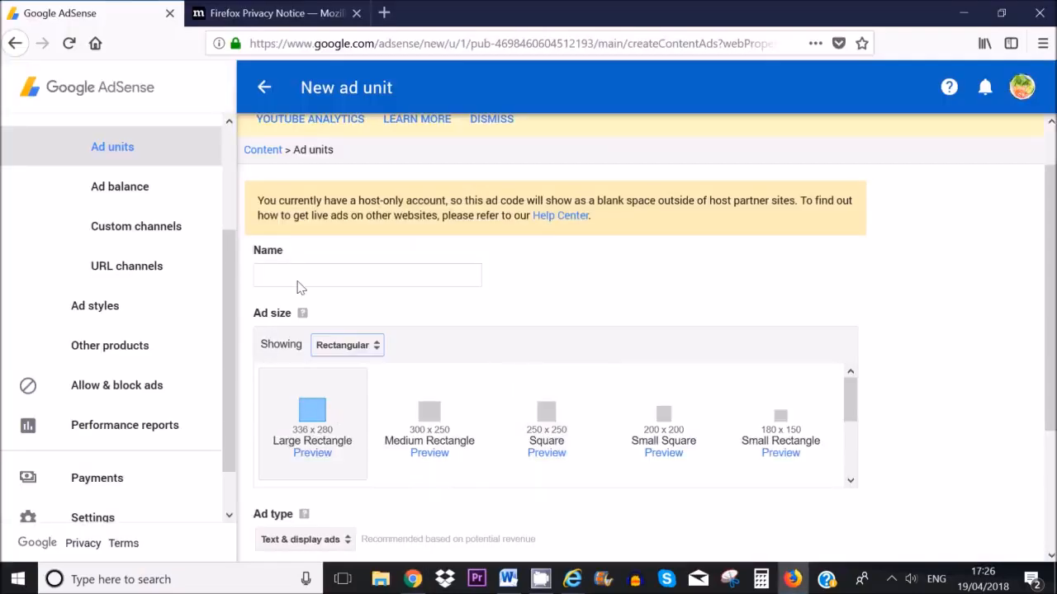
{"action": "left_click", "coordinate": [342, 278]}
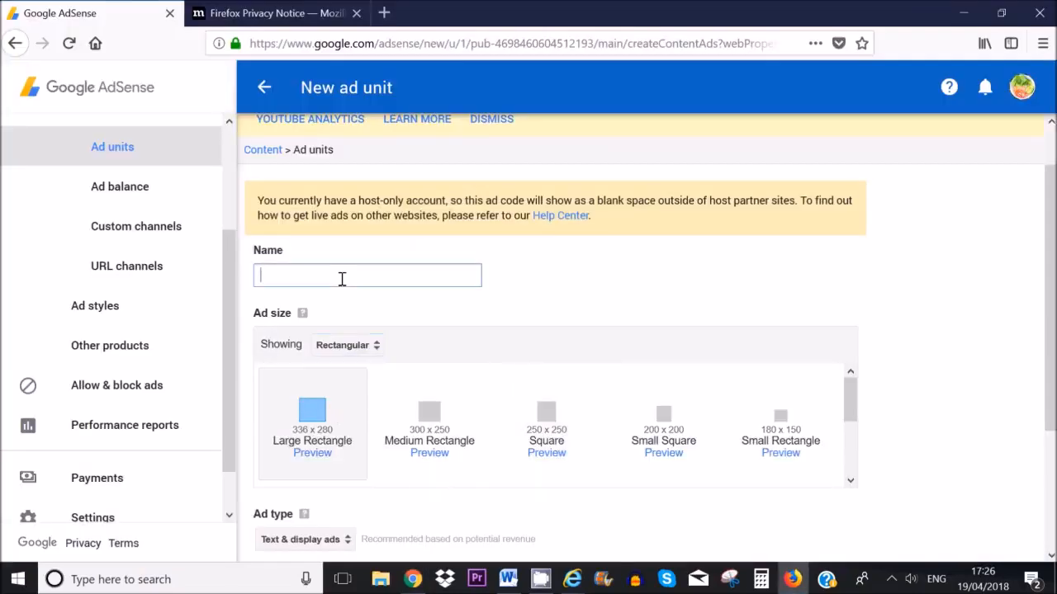
{"action": "type", "text": "Ad 1"}
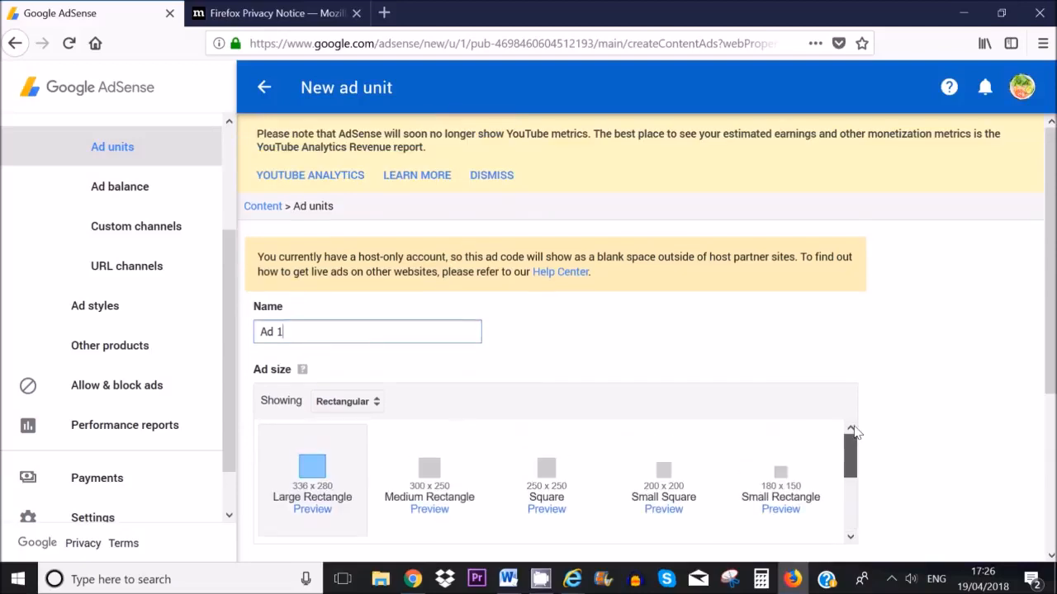
{"action": "left_click", "coordinate": [347, 402]}
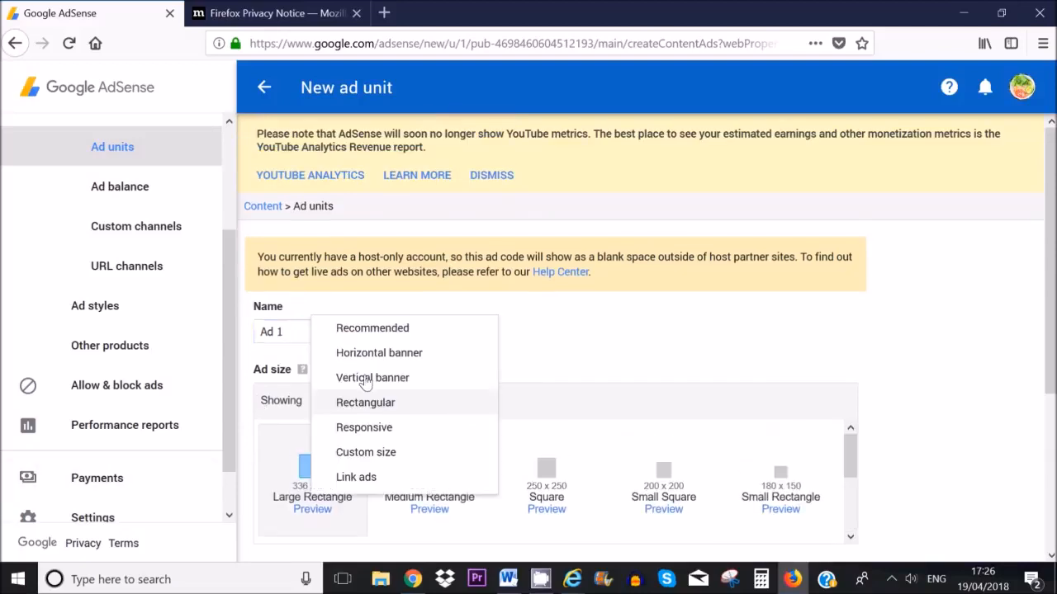
{"action": "left_click", "coordinate": [367, 326]}
{"action": "scroll", "coordinate": [427, 469], "scroll_direction": "down", "scroll_amount": 3}
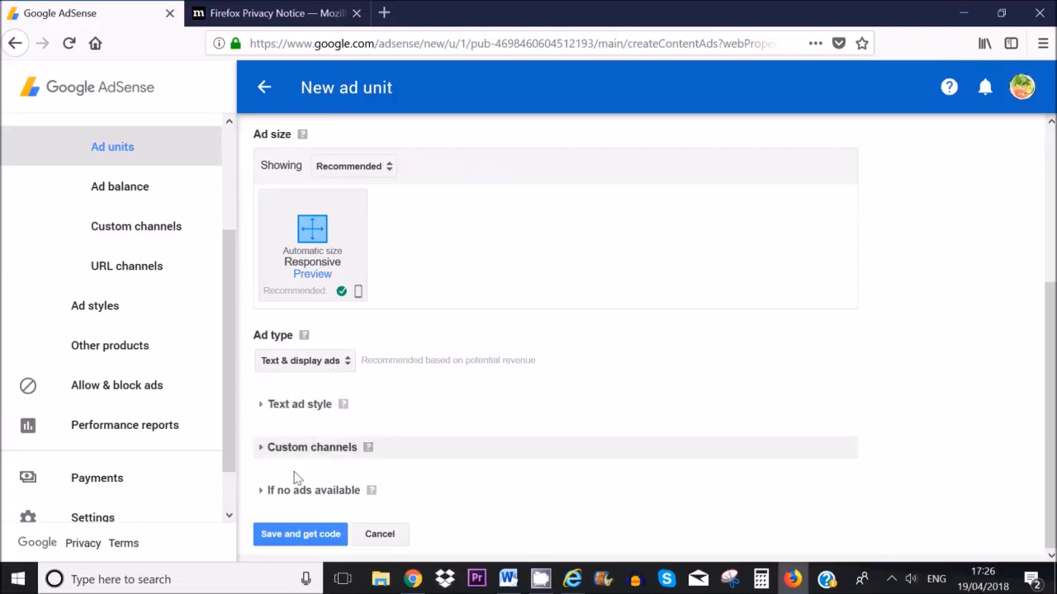
Step: Expand the text ad style options and review the available ad styles
{"action": "left_click", "coordinate": [264, 404]}
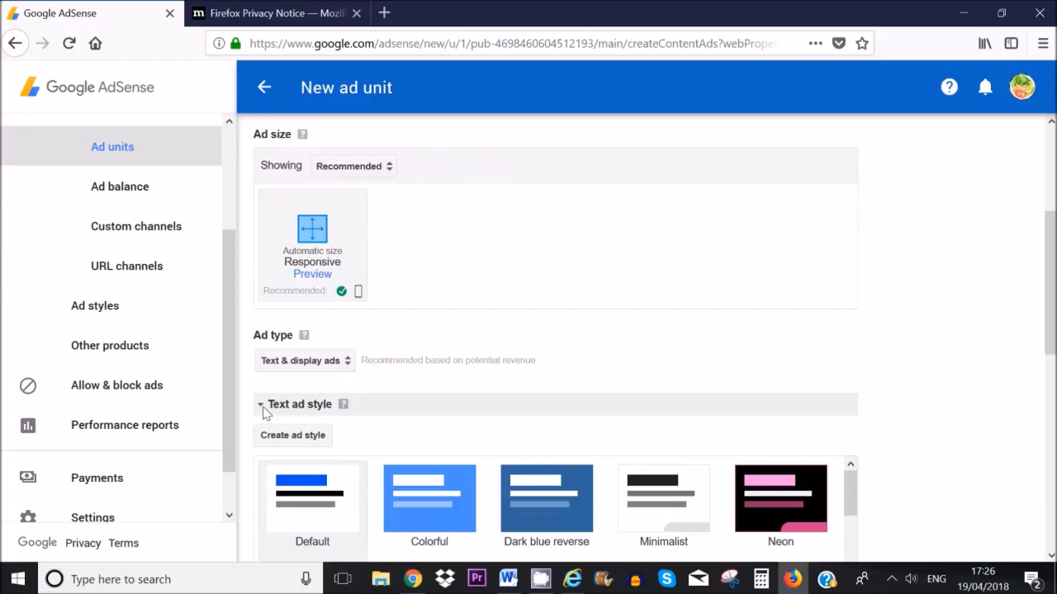
{"action": "scroll", "coordinate": [482, 429], "scroll_direction": "down", "scroll_amount": 2}
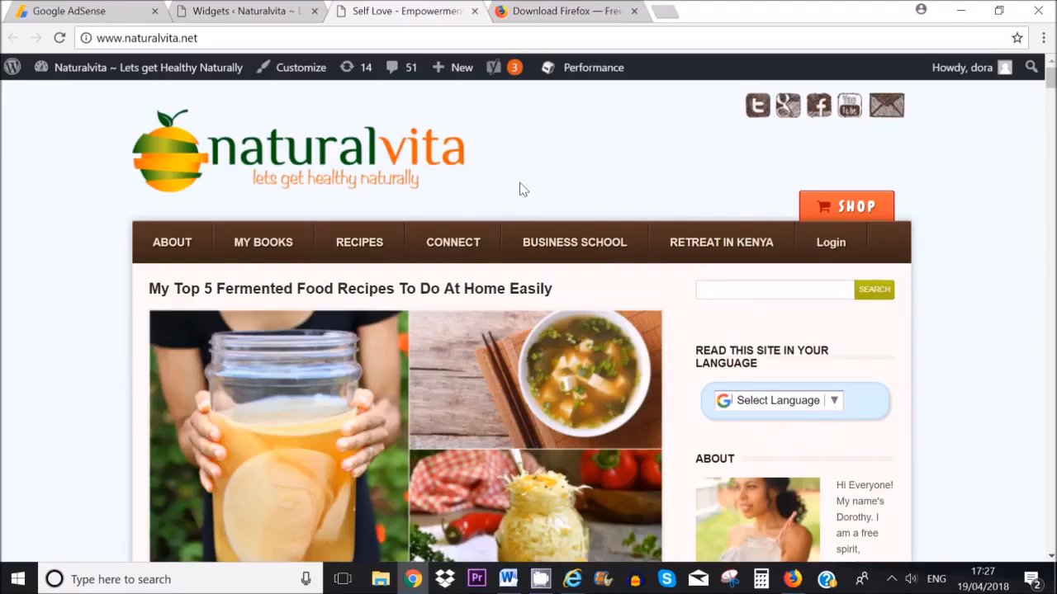
{"action": "mouse_move", "coordinate": [621, 271]}
{"action": "left_click", "coordinate": [792, 580]}
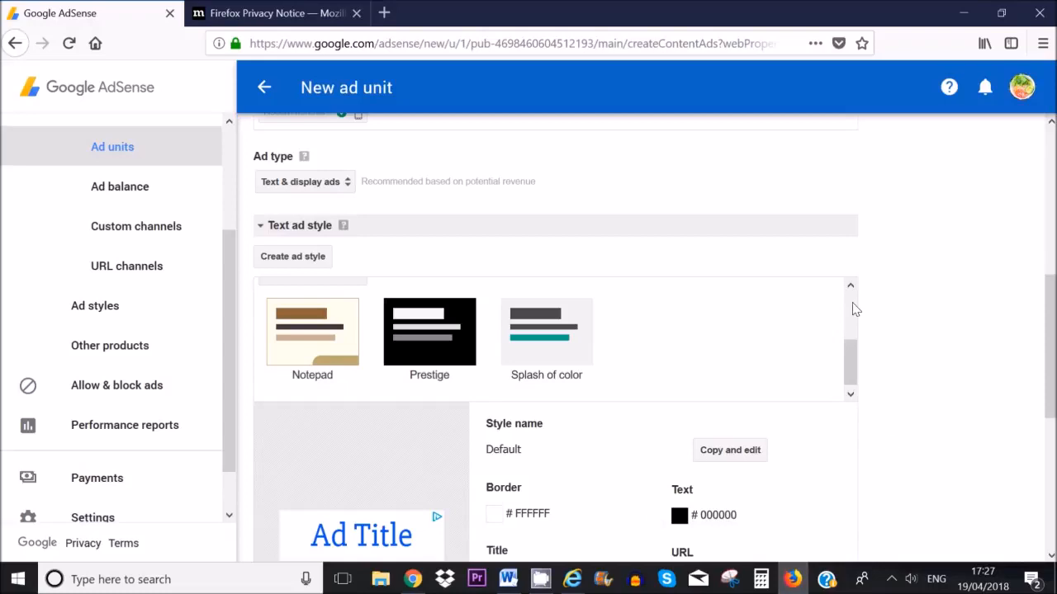
{"action": "scroll", "coordinate": [851, 298], "scroll_direction": "up", "scroll_amount": 3}
{"action": "scroll", "coordinate": [850, 289], "scroll_direction": "up", "scroll_amount": 1}
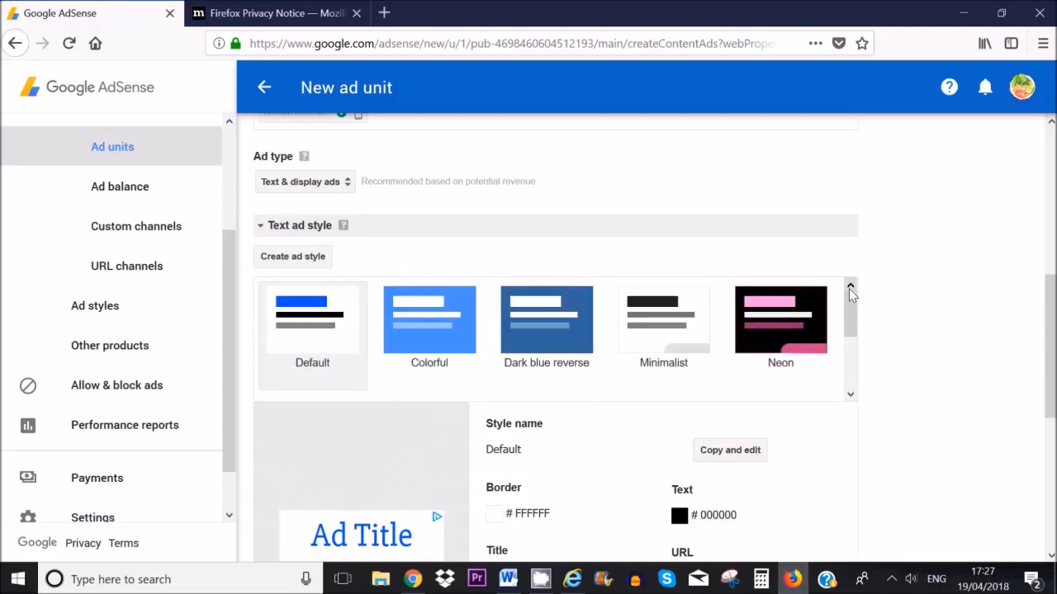
{"action": "left_click_drag", "start_coordinate": [851, 329], "coordinate": [851, 377]}
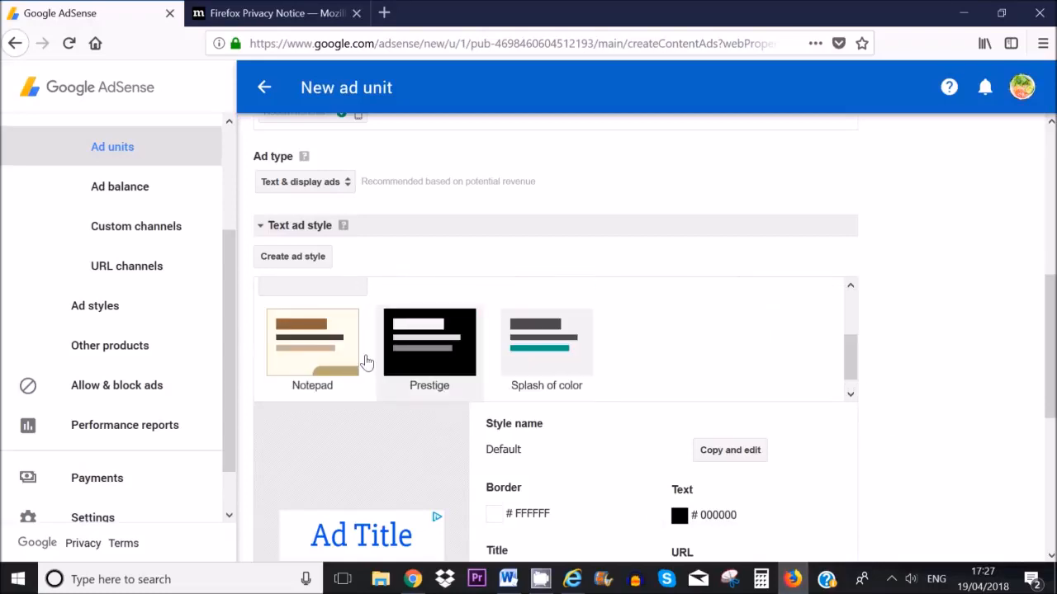
Step: Pick the Notepad text ad style, make an editable copy of it, and save it
{"action": "left_click", "coordinate": [318, 350]}
{"action": "scroll", "coordinate": [841, 363], "scroll_direction": "down", "scroll_amount": 3}
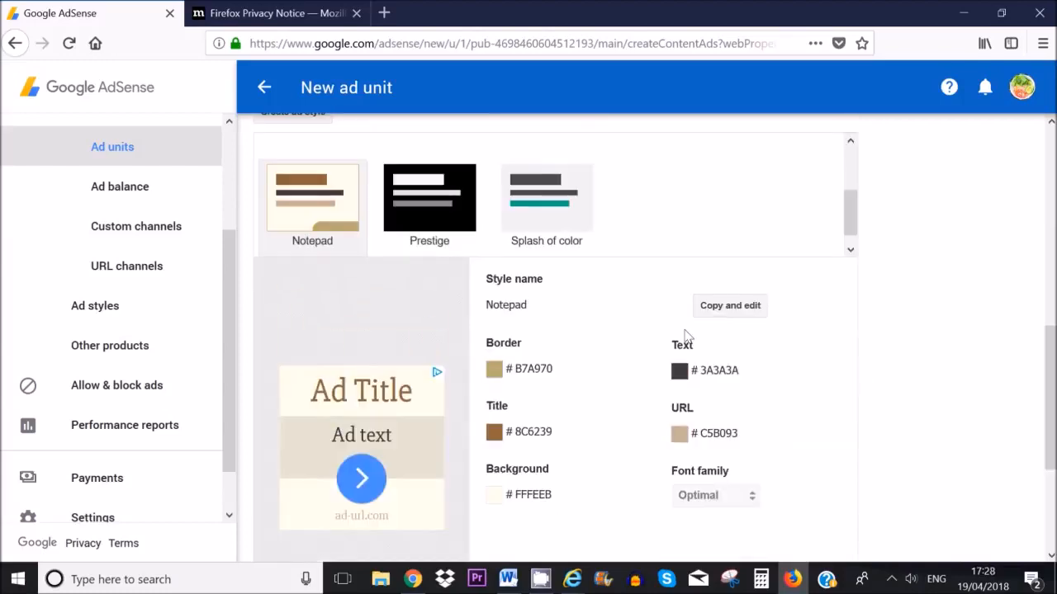
{"action": "left_click", "coordinate": [724, 312]}
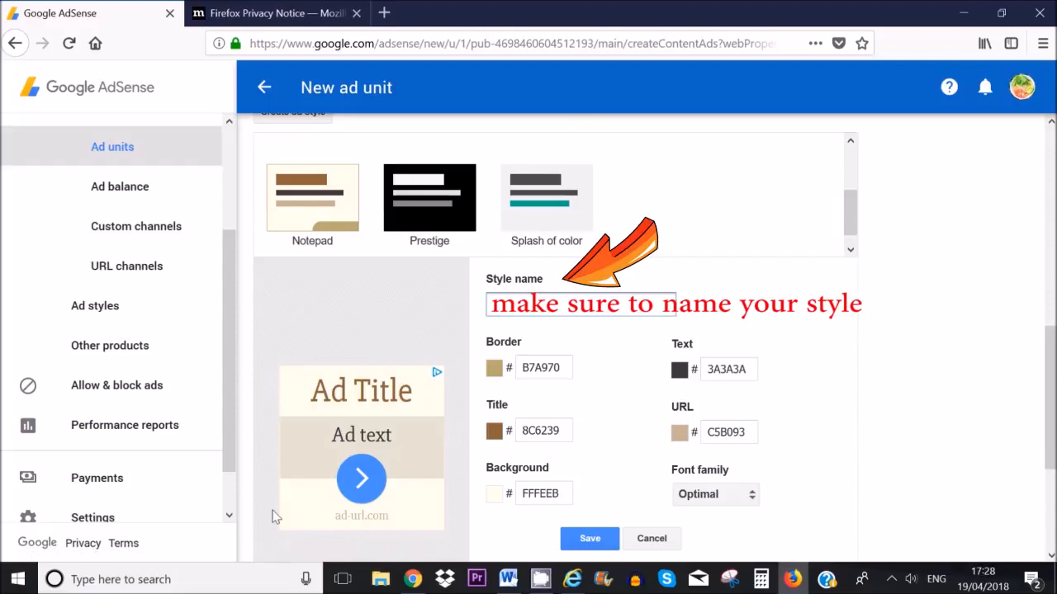
{"action": "left_click", "coordinate": [679, 369]}
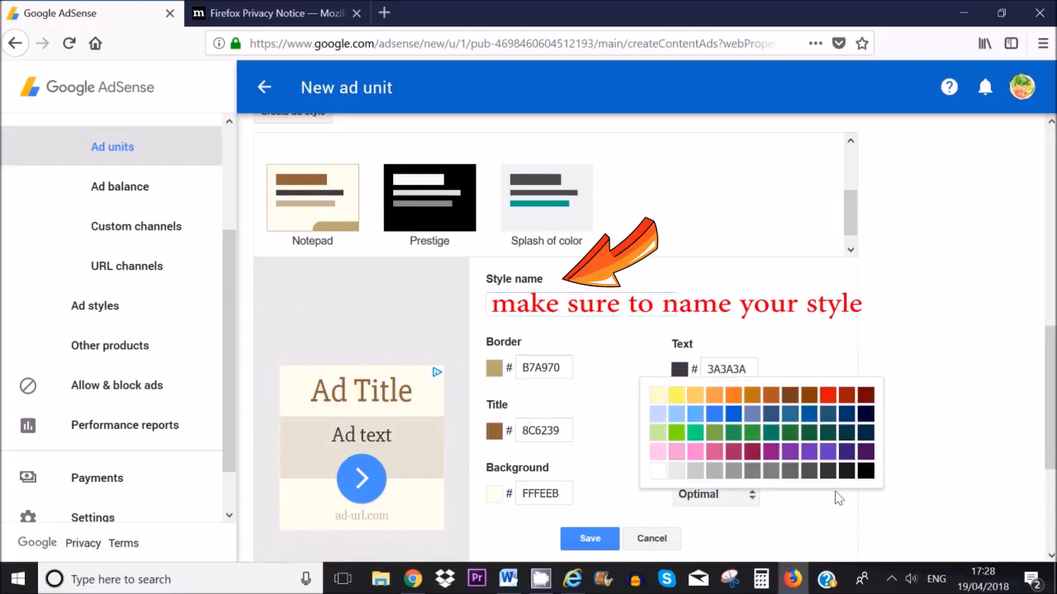
{"action": "left_click", "coordinate": [804, 541]}
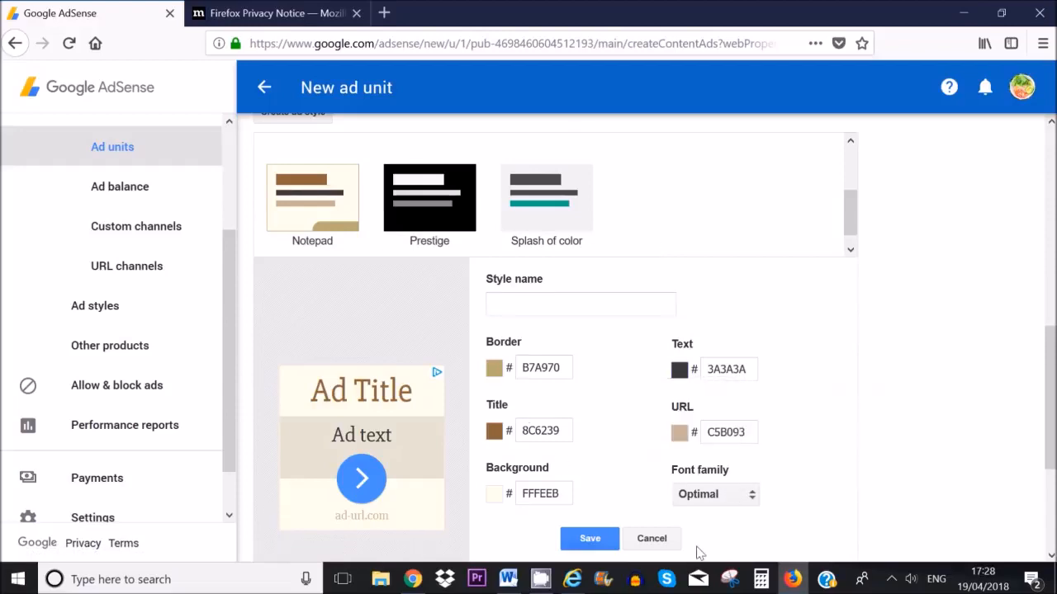
{"action": "left_click", "coordinate": [596, 538]}
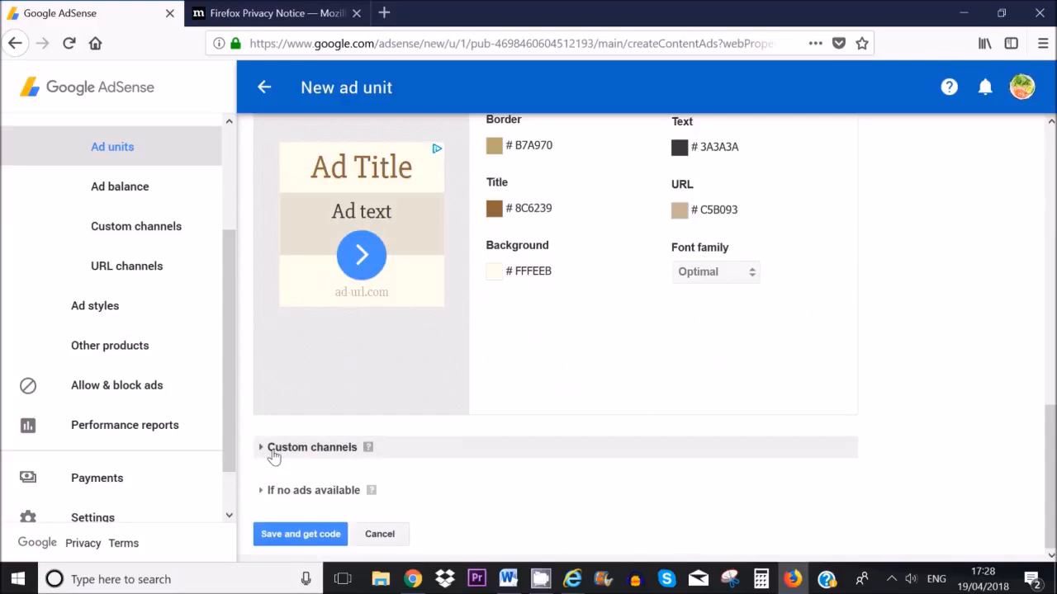
Step: Check the Custom channels section and collapse it, adding no custom channels
{"action": "left_click", "coordinate": [260, 452]}
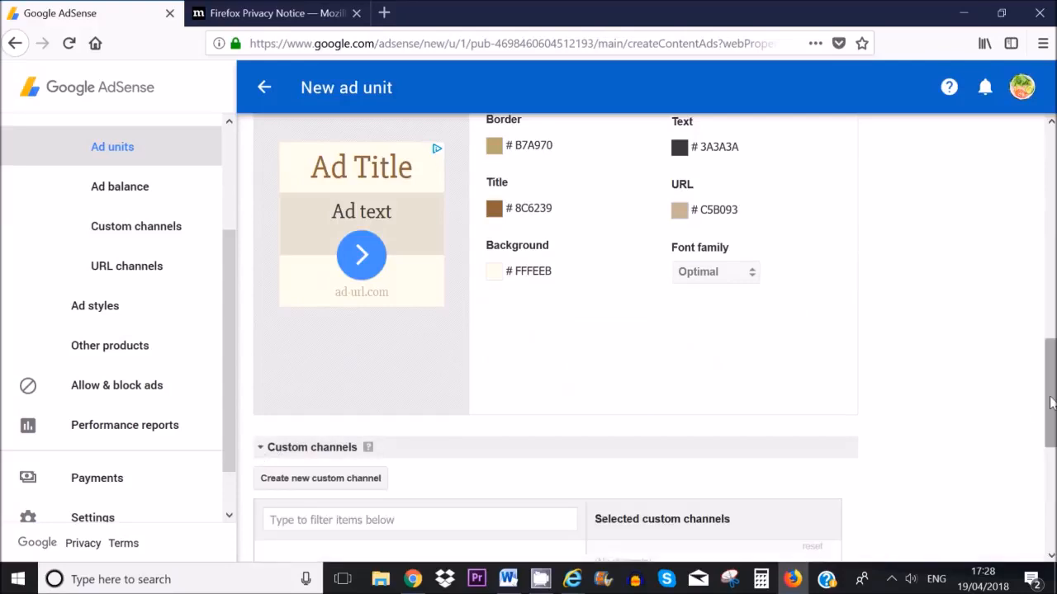
{"action": "scroll", "coordinate": [260, 458], "scroll_direction": "down", "scroll_amount": 3}
{"action": "scroll", "coordinate": [553, 372], "scroll_direction": "down", "scroll_amount": 3}
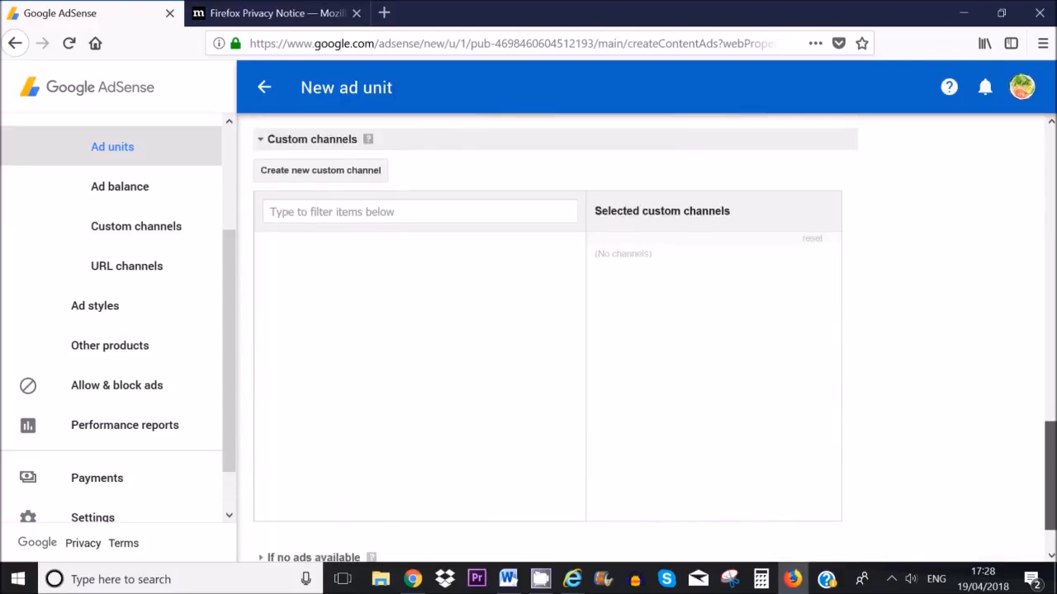
{"action": "scroll", "coordinate": [553, 372], "scroll_direction": "up", "scroll_amount": 1}
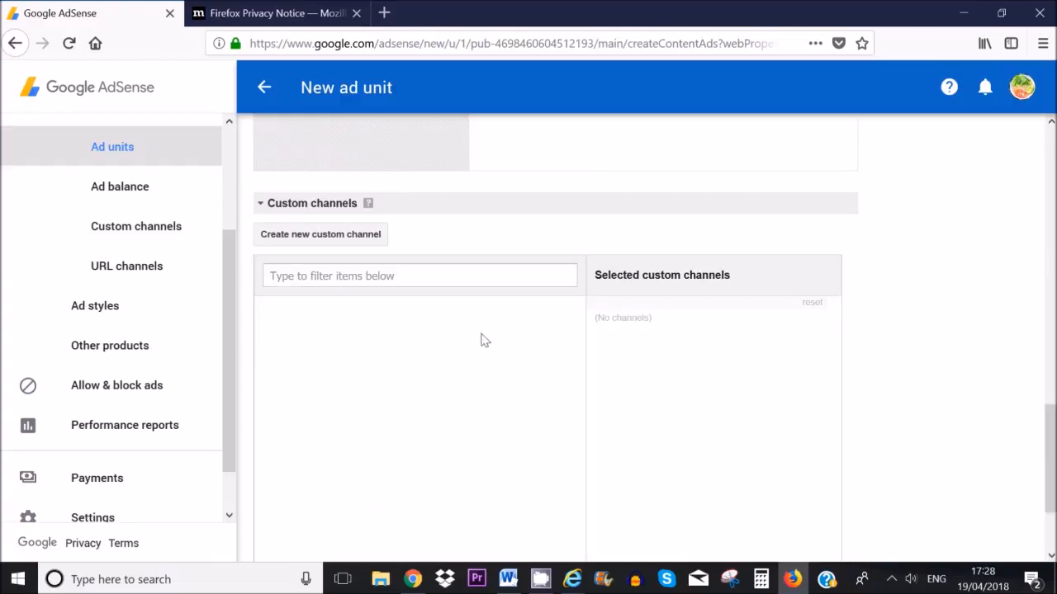
{"action": "left_click", "coordinate": [261, 204]}
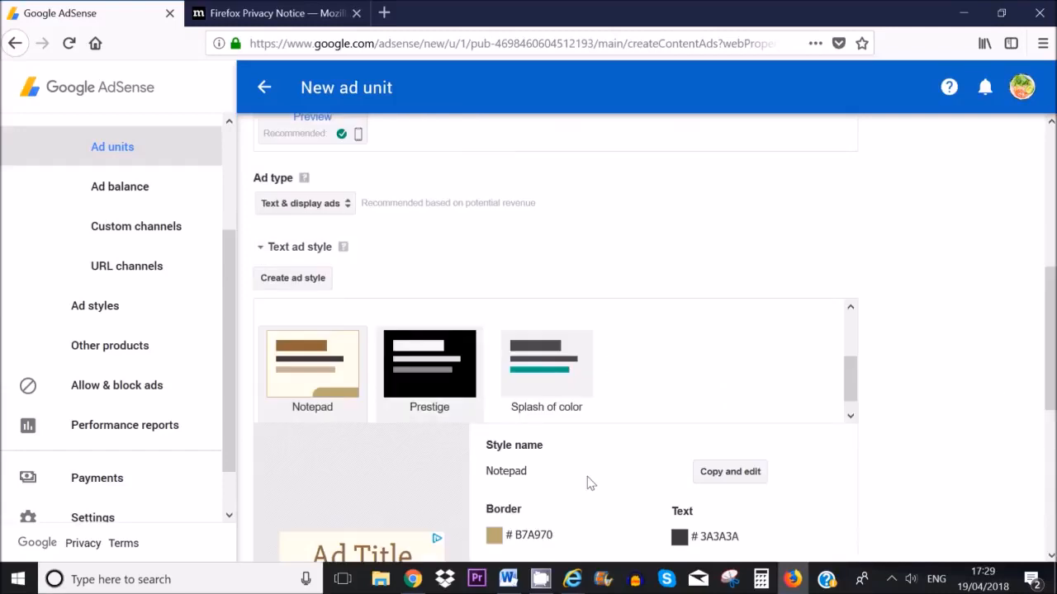
{"action": "scroll", "coordinate": [495, 375], "scroll_direction": "down", "scroll_amount": 3}
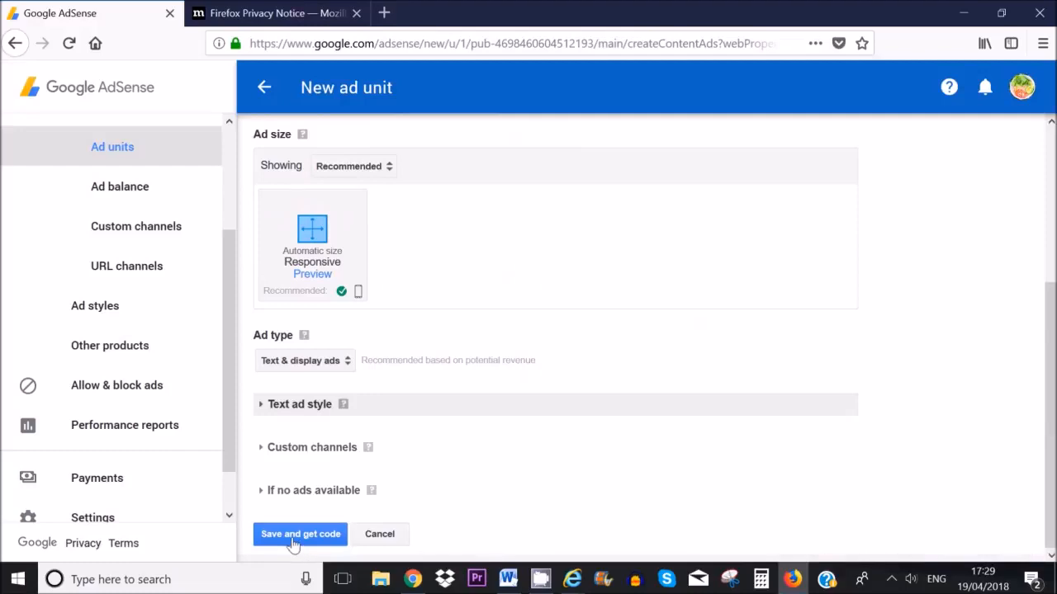
Step: Save the Responsive ad unit and copy its full ad code from the Ad code box
{"action": "left_click", "coordinate": [299, 535]}
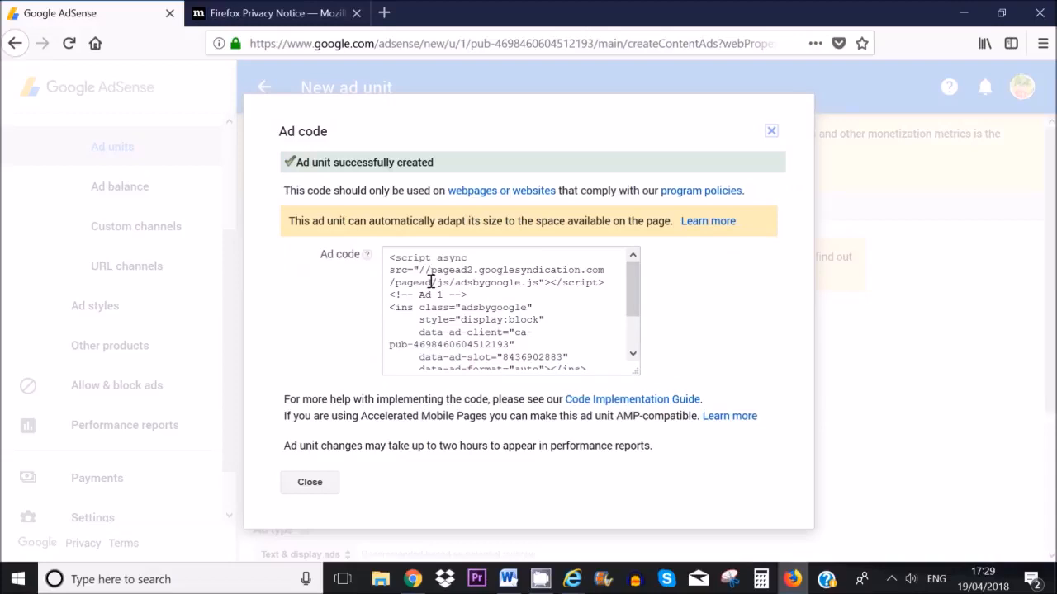
{"action": "left_click", "coordinate": [430, 282]}
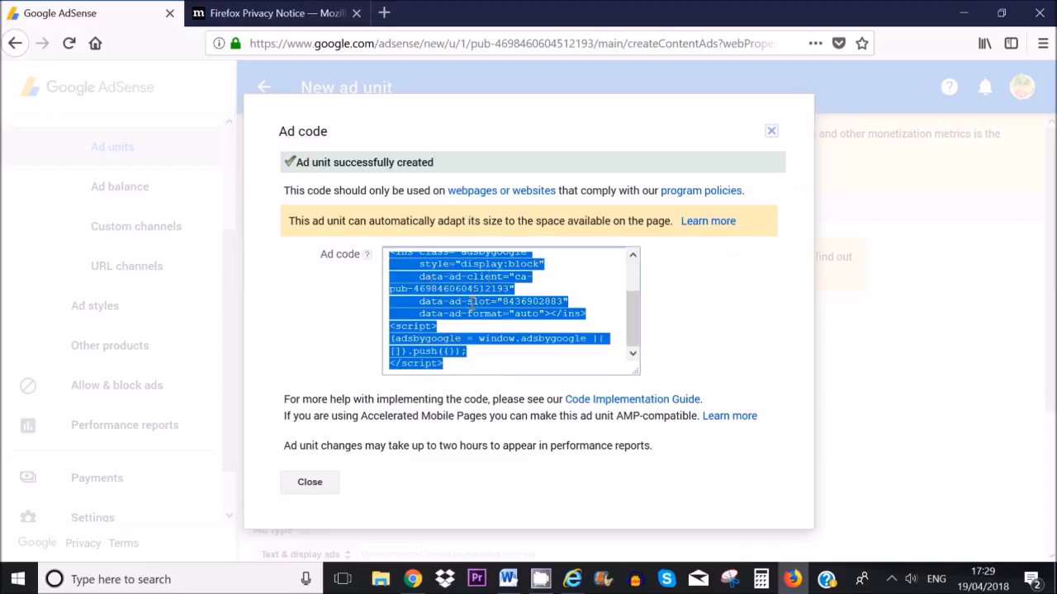
{"action": "right_click", "coordinate": [465, 288]}
{"action": "left_click", "coordinate": [503, 336]}
Step: In WordPress Appearance > Widgets, drag a Text widget into the Right Sidebar
{"action": "left_click", "coordinate": [413, 580]}
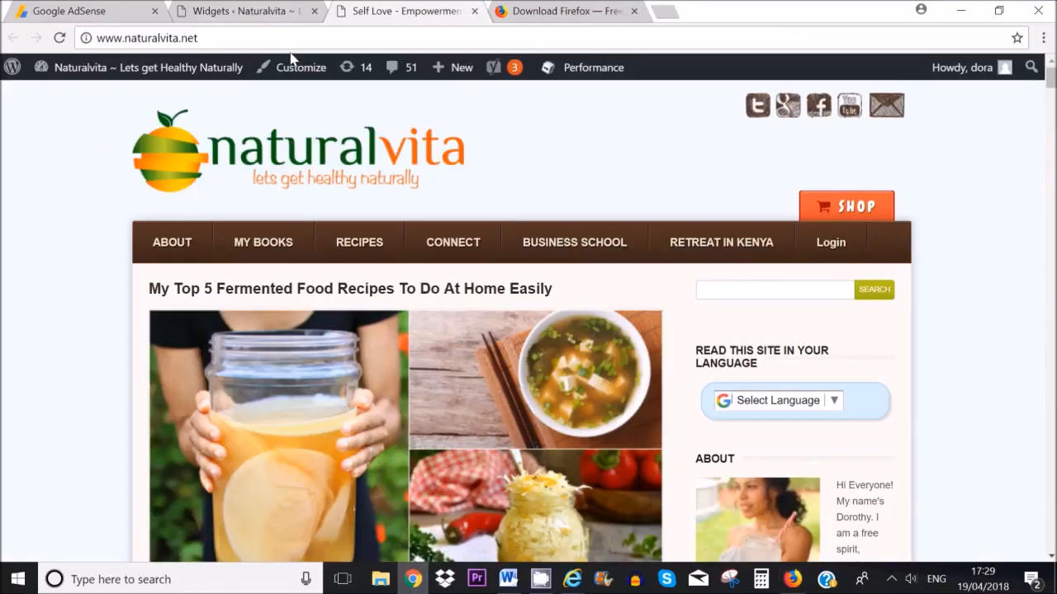
{"action": "left_click", "coordinate": [233, 7]}
{"action": "left_click_drag", "start_coordinate": [1051, 355], "coordinate": [1051, 153]}
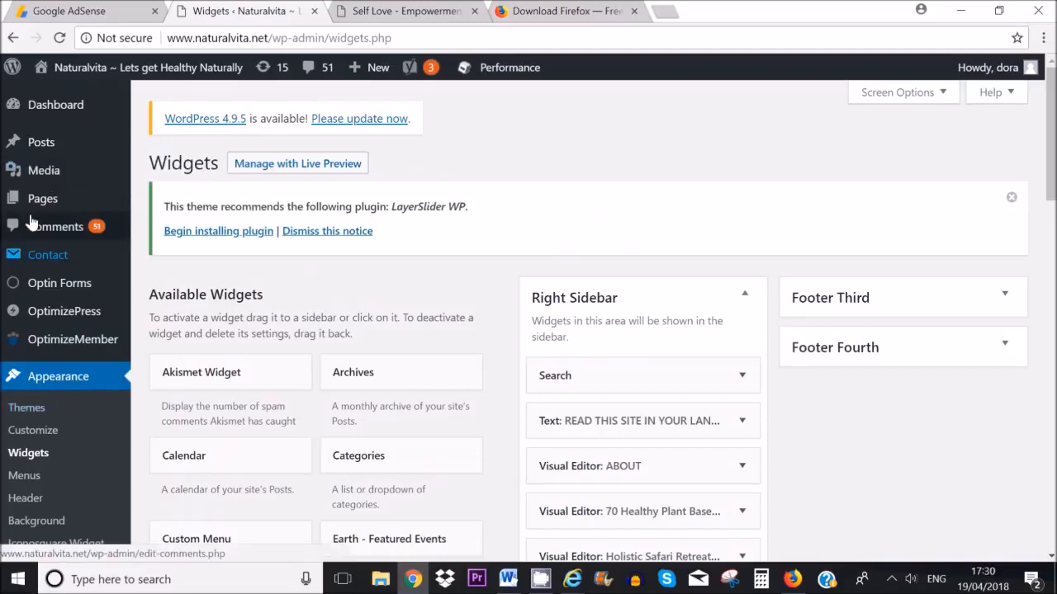
{"action": "left_click", "coordinate": [54, 383]}
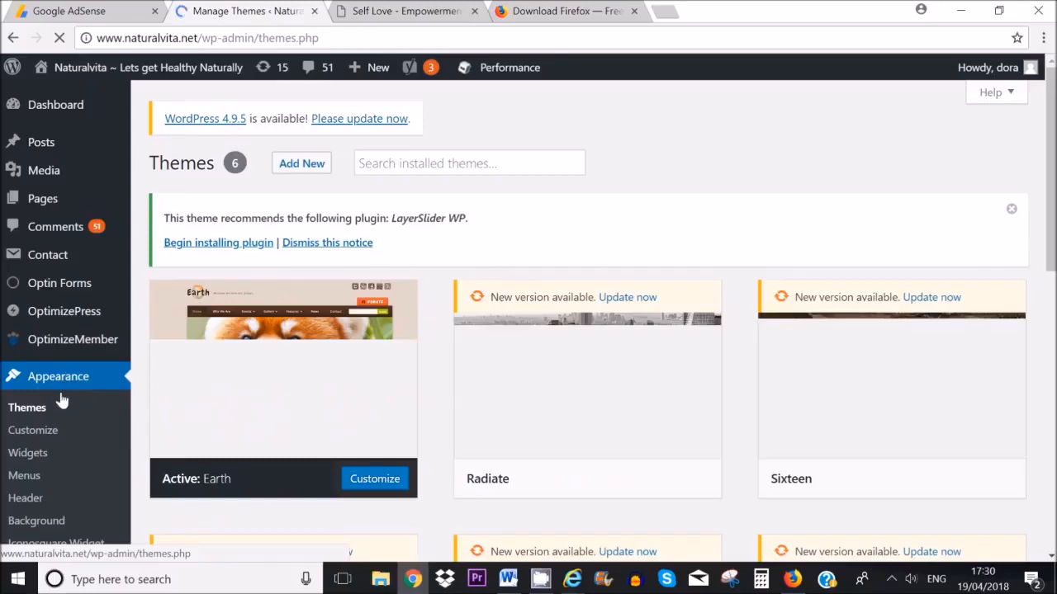
{"action": "left_click", "coordinate": [32, 454]}
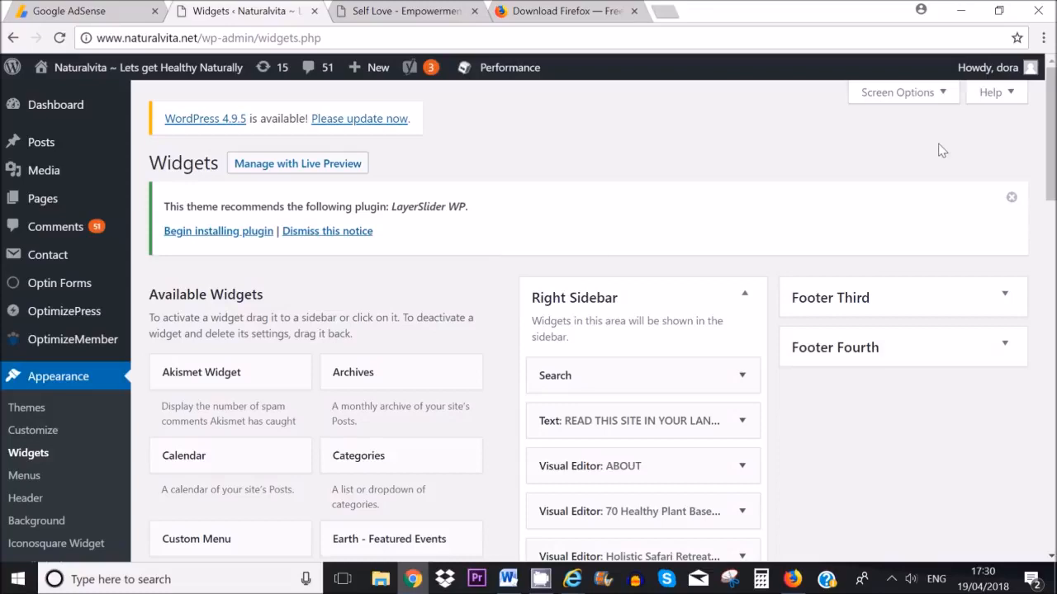
{"action": "scroll", "coordinate": [578, 322], "scroll_direction": "down", "scroll_amount": 5}
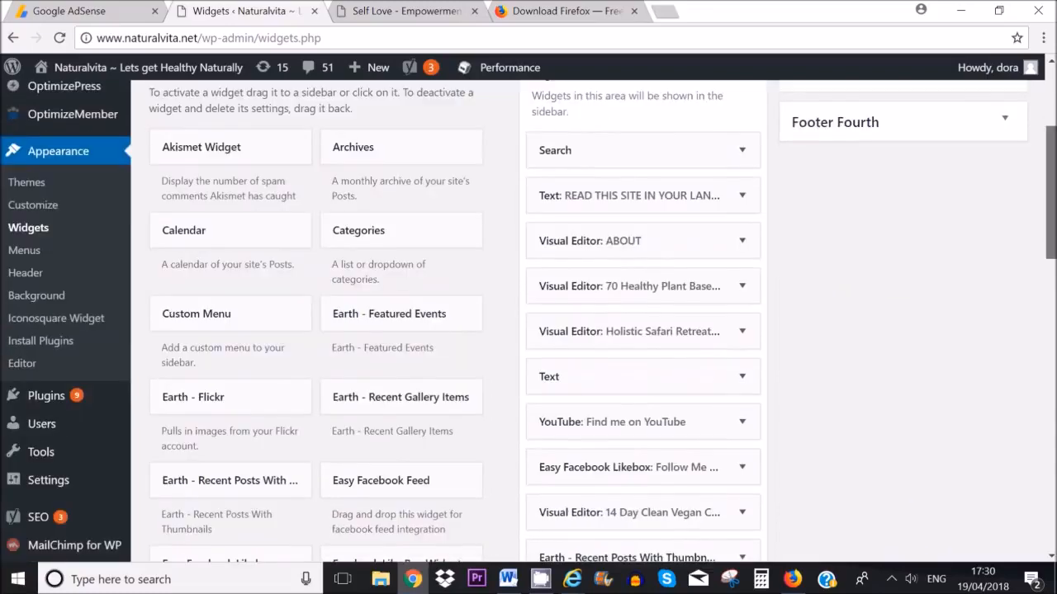
{"action": "scroll", "coordinate": [577, 322], "scroll_direction": "down", "scroll_amount": 3}
{"action": "scroll", "coordinate": [528, 322], "scroll_direction": "down", "scroll_amount": 5}
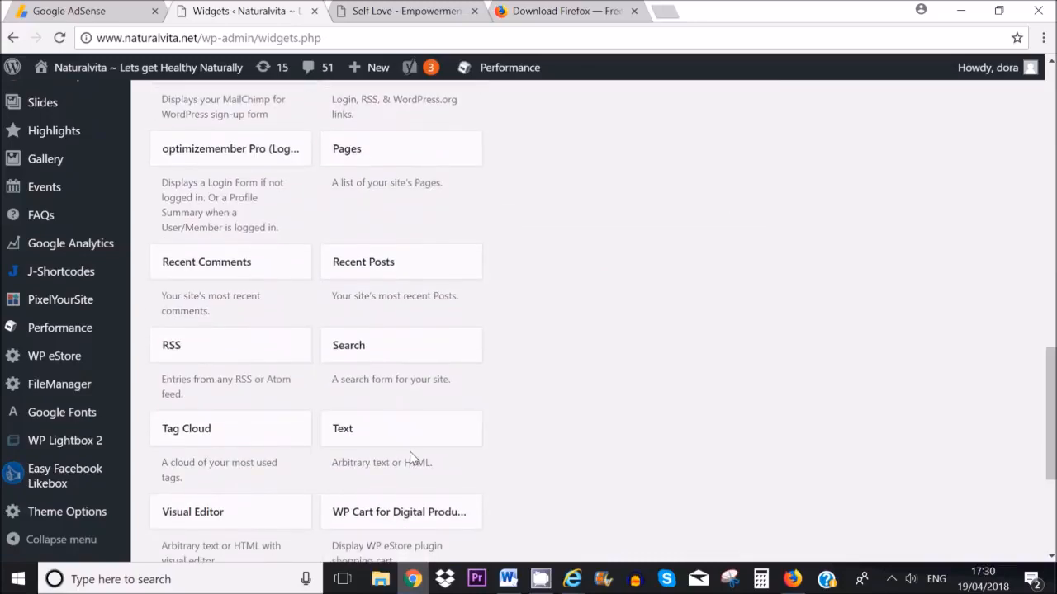
{"action": "left_click_drag", "start_coordinate": [435, 481], "coordinate": [651, 494]}
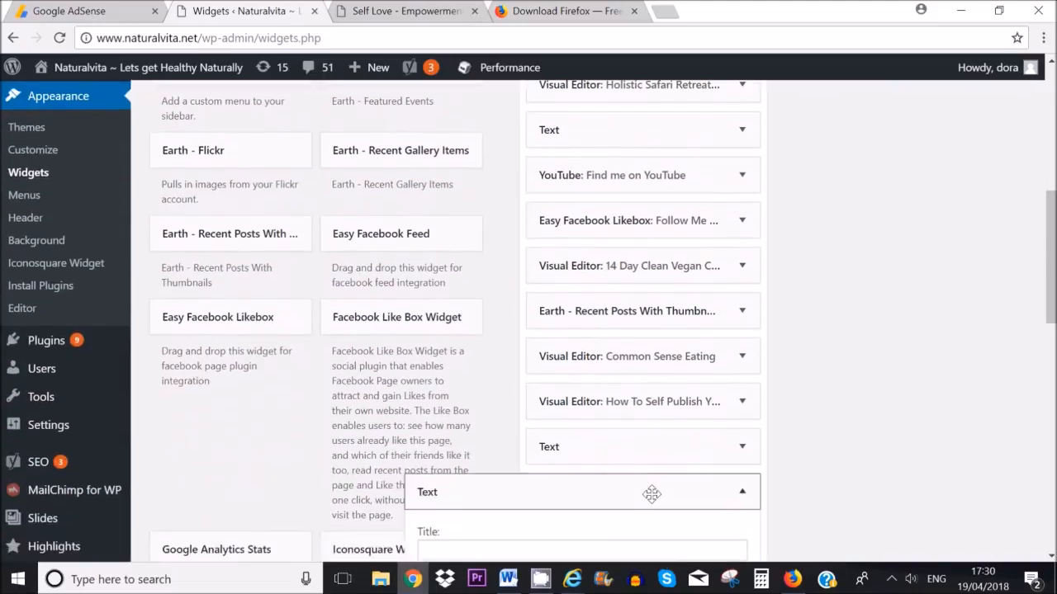
Step: View the naturalvita.net homepage, which shows a Booking.com ad in the sidebar
{"action": "left_click", "coordinate": [406, 17]}
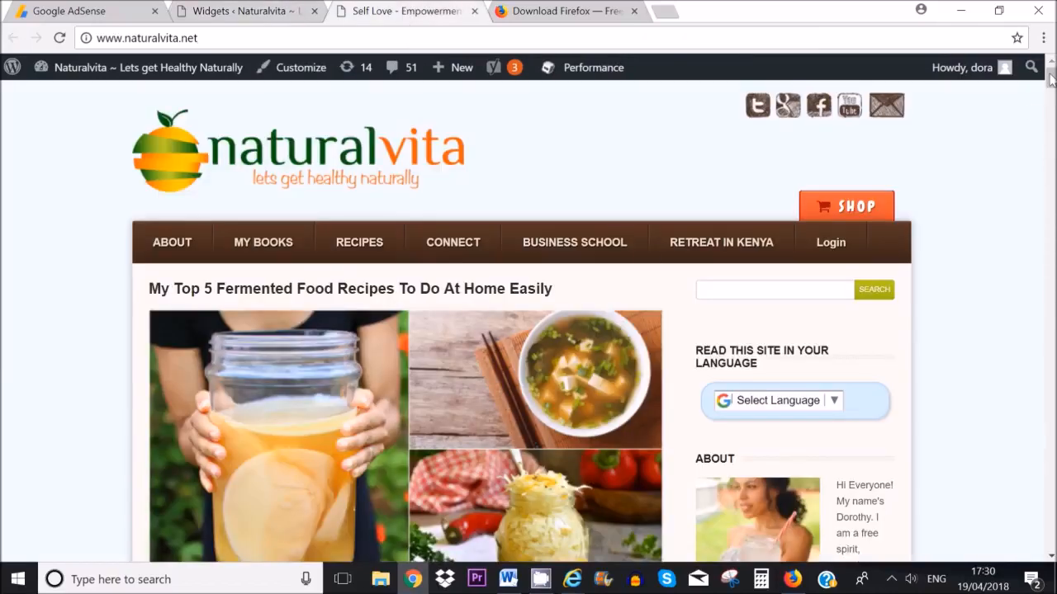
{"action": "mouse_move", "coordinate": [1050, 79]}
{"action": "left_mouse_down"}
{"action": "mouse_move", "coordinate": [1050, 185]}
{"action": "mouse_move", "coordinate": [1050, 74]}
{"action": "left_mouse_up"}
{"action": "left_click_drag", "start_coordinate": [1050, 84], "coordinate": [1050, 233]}
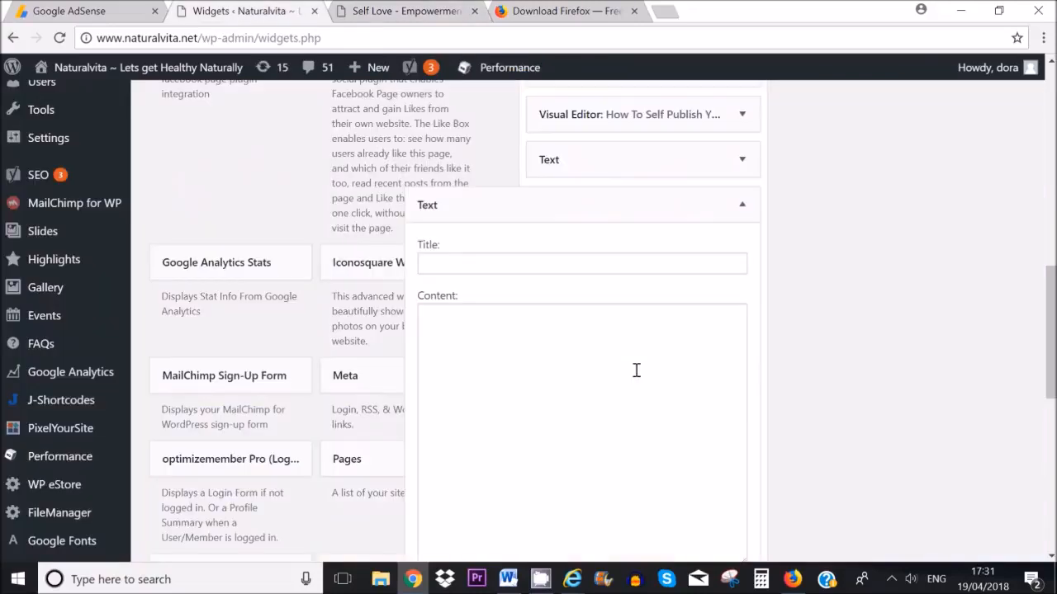
Step: Paste the Ad 1 AdSense code into the Text widget's Content box and save the widget
{"action": "left_click", "coordinate": [605, 339]}
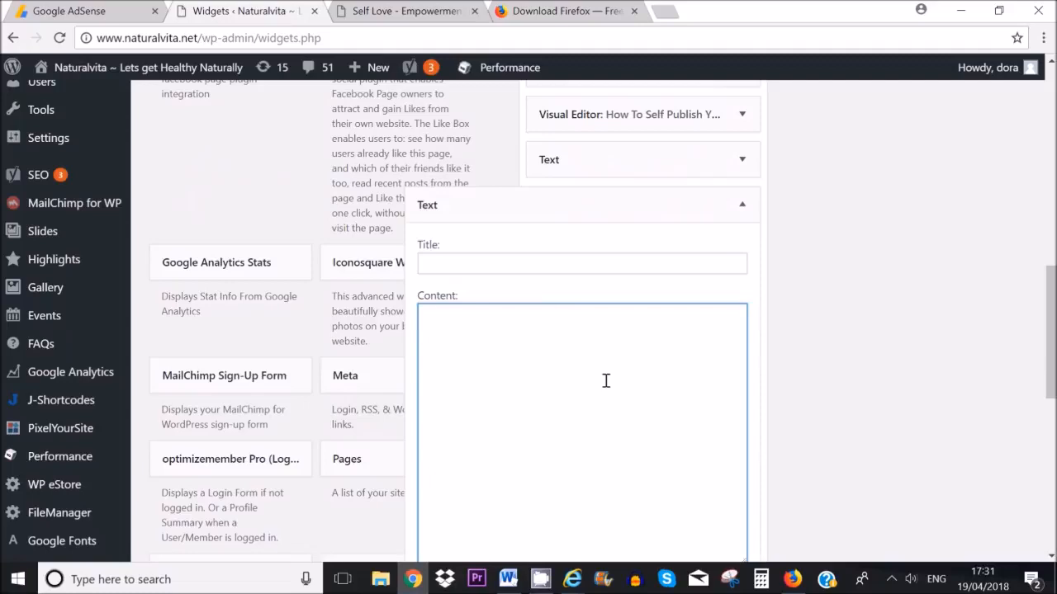
{"action": "right_click", "coordinate": [468, 311]}
{"action": "left_click", "coordinate": [520, 410]}
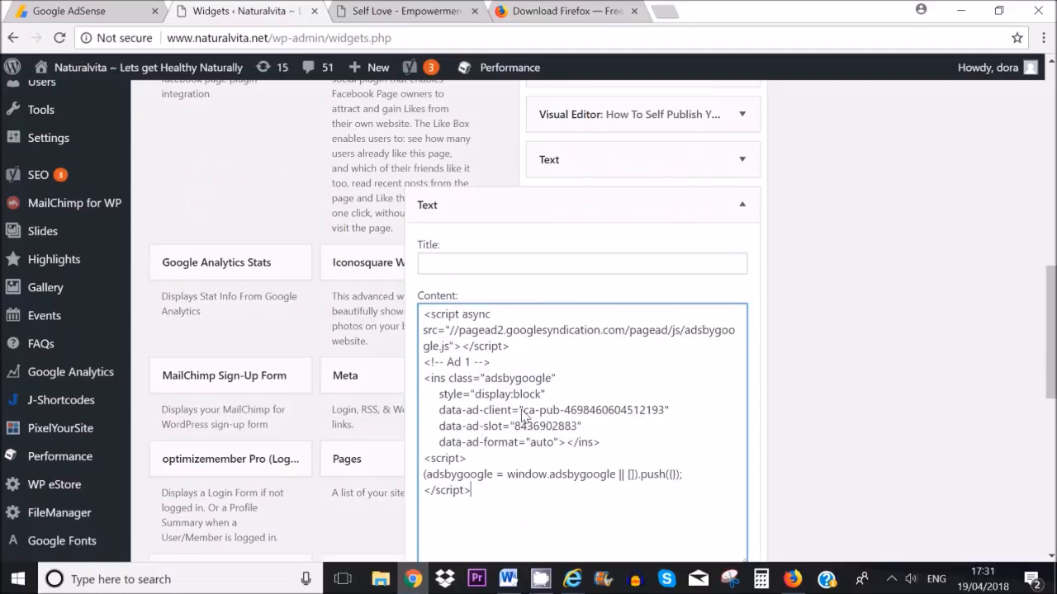
{"action": "left_click_drag", "start_coordinate": [1052, 363], "coordinate": [1052, 421]}
{"action": "left_click", "coordinate": [726, 457]}
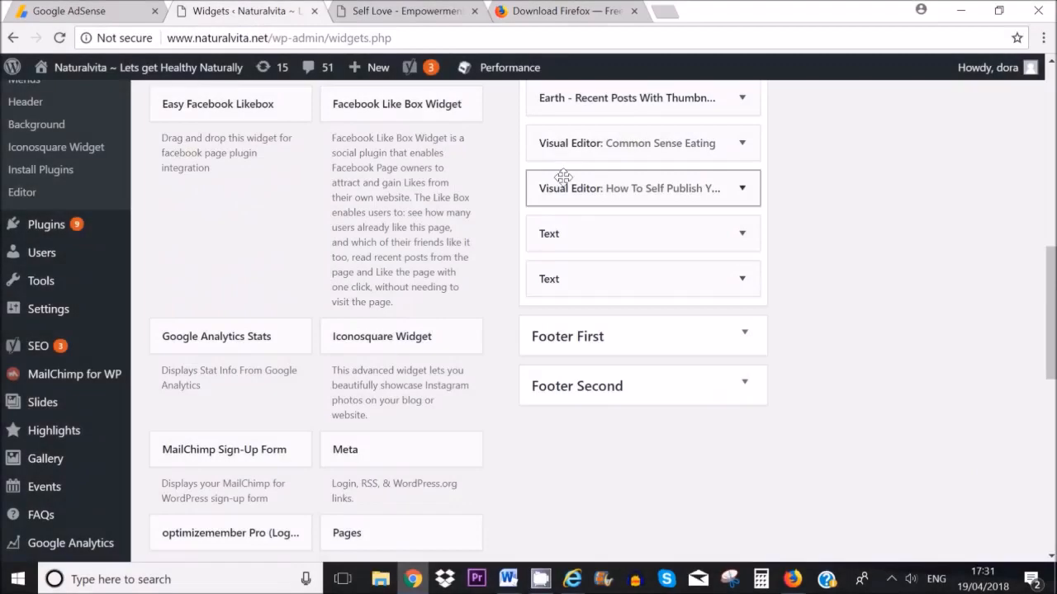
{"action": "left_click", "coordinate": [396, 13]}
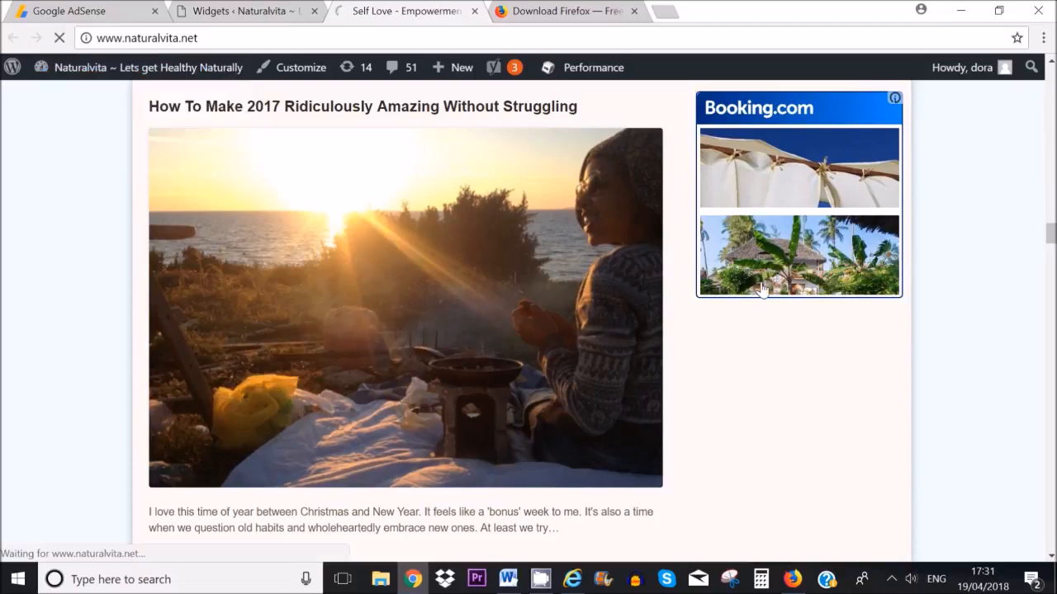
Step: Scroll the naturalvita.net homepage to check the sidebar ad
{"action": "mouse_move", "coordinate": [1051, 234]}
{"action": "left_mouse_down"}
{"action": "mouse_move", "coordinate": [1050, 216]}
{"action": "mouse_move", "coordinate": [1051, 245]}
{"action": "mouse_move", "coordinate": [1051, 234]}
{"action": "left_mouse_up"}
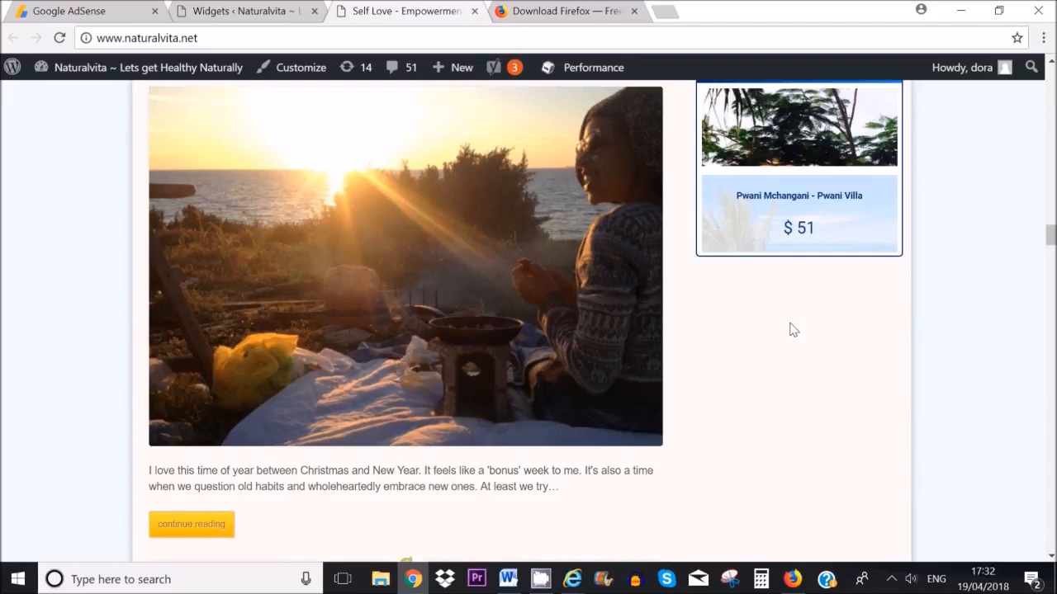
{"action": "left_click", "coordinate": [242, 12]}
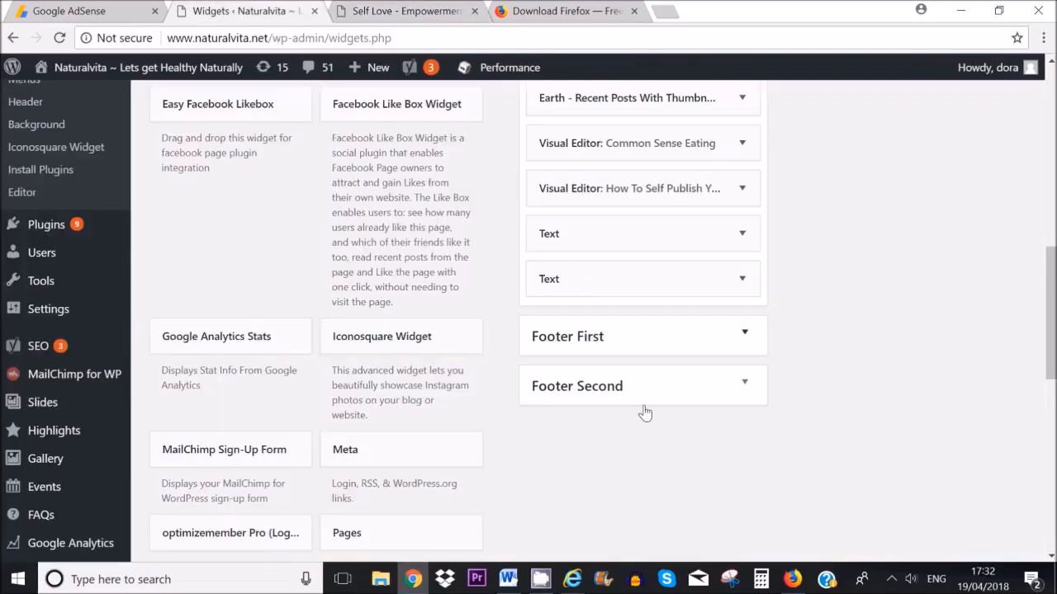
{"action": "left_click", "coordinate": [710, 283]}
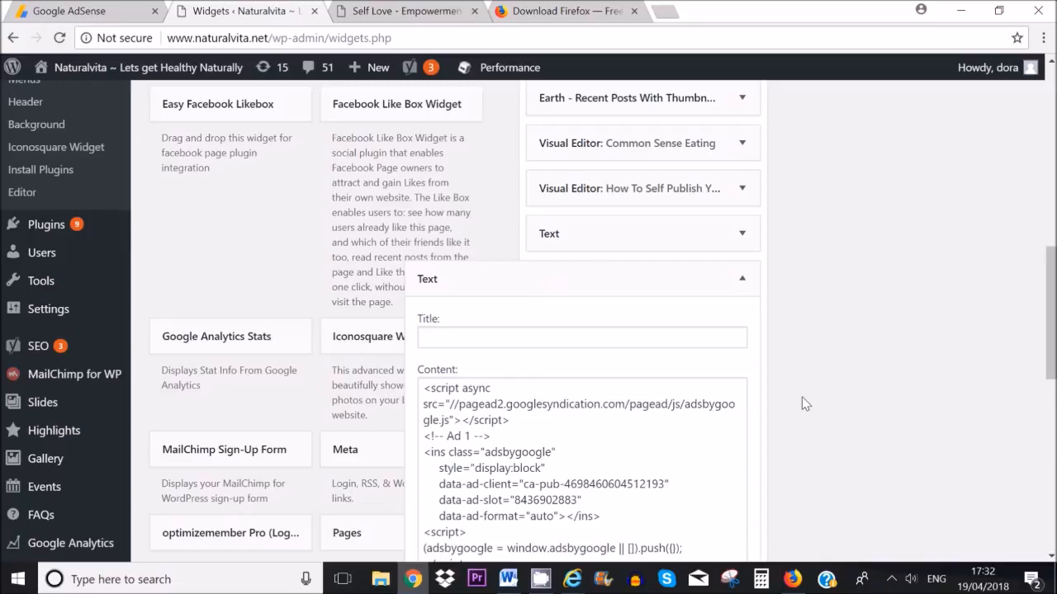
{"action": "scroll", "coordinate": [792, 475], "scroll_direction": "down", "scroll_amount": 1}
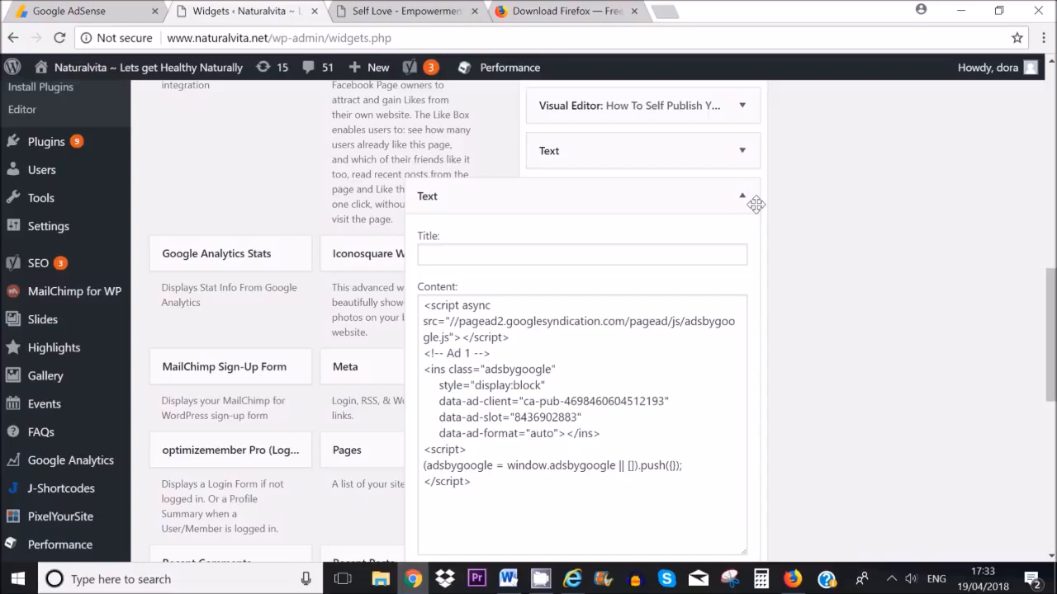
{"action": "left_click", "coordinate": [742, 196]}
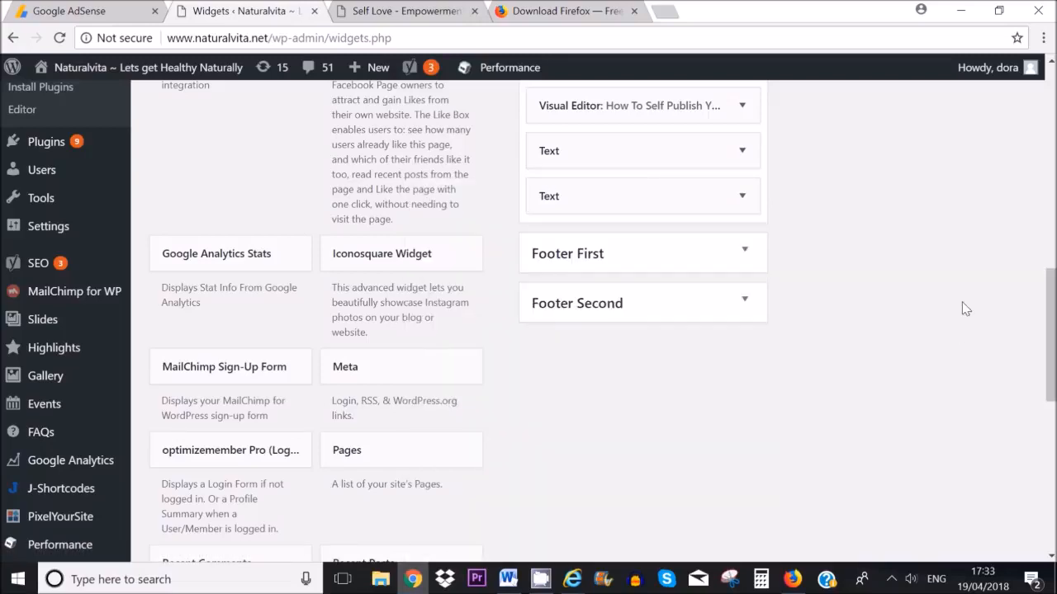
{"action": "left_click_drag", "start_coordinate": [1046, 378], "coordinate": [1047, 321]}
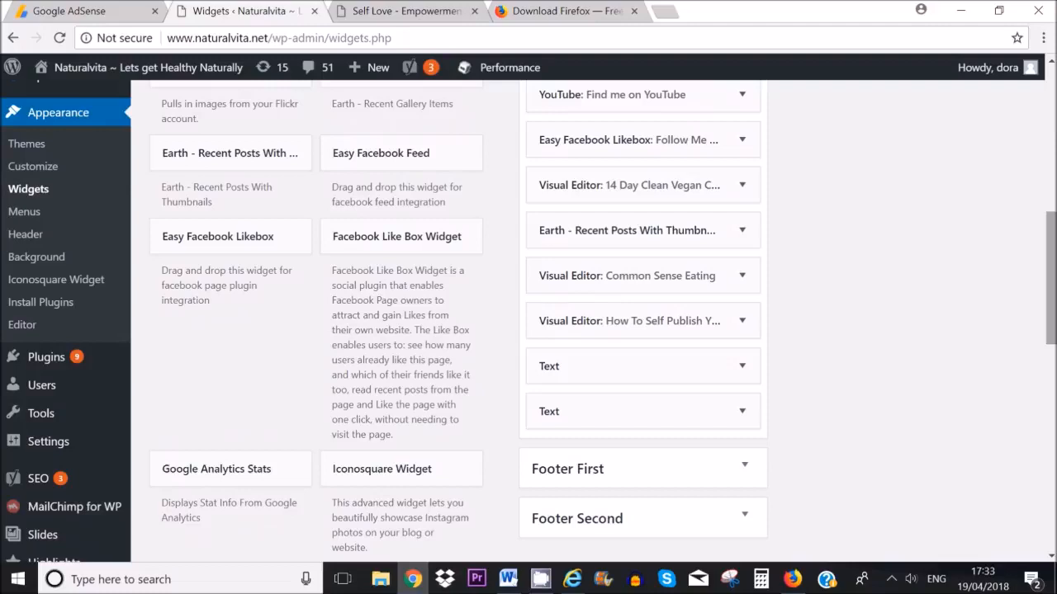
{"action": "left_click", "coordinate": [438, 12]}
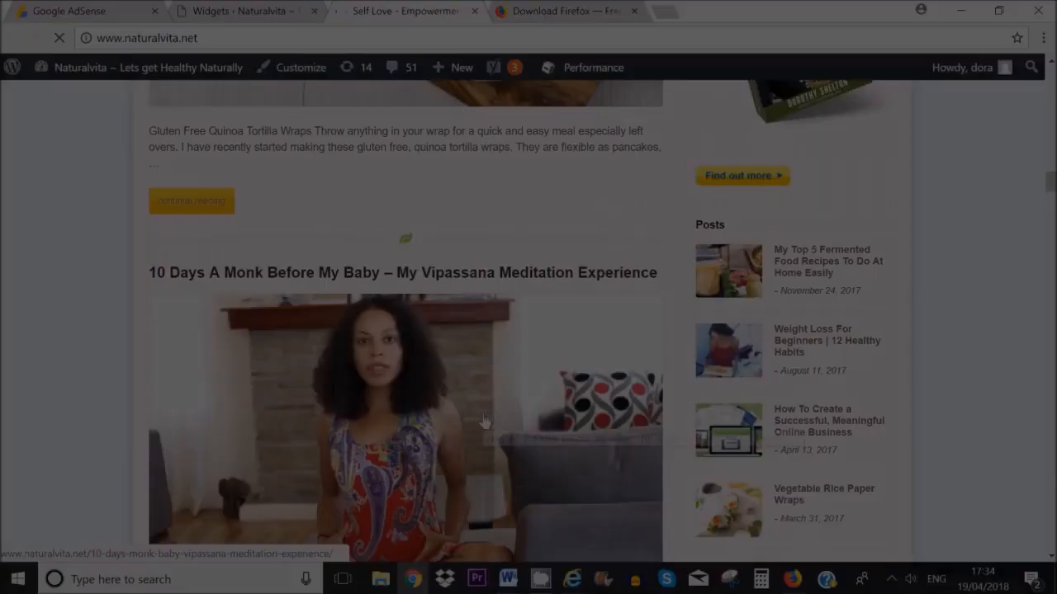
Step: Open the '10 Days A Monk' Vipassana post and switch it into the post editor
{"action": "left_click", "coordinate": [493, 501]}
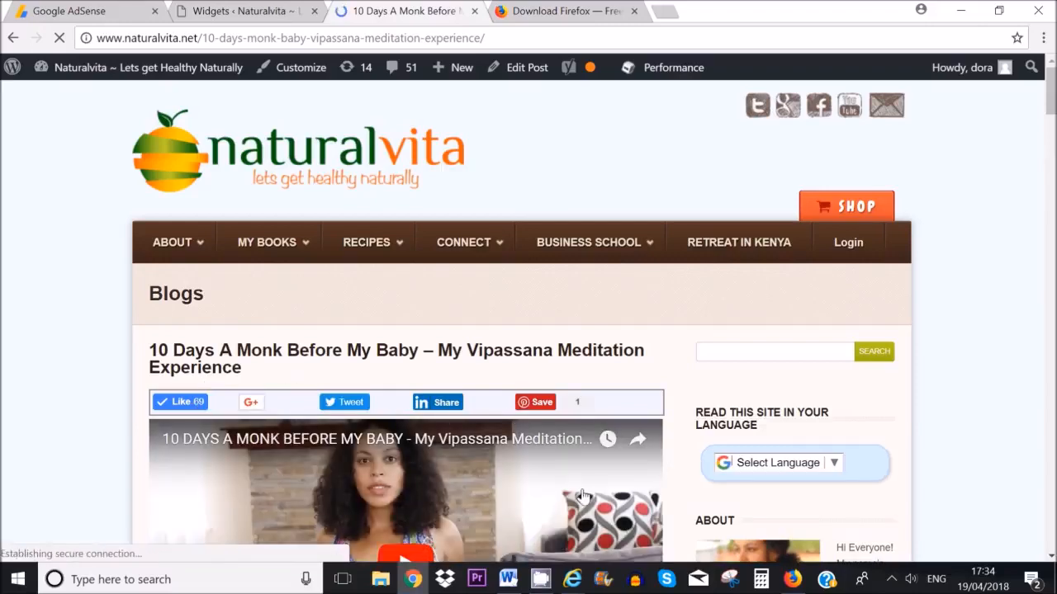
{"action": "scroll", "coordinate": [356, 190], "scroll_direction": "down", "scroll_amount": 10}
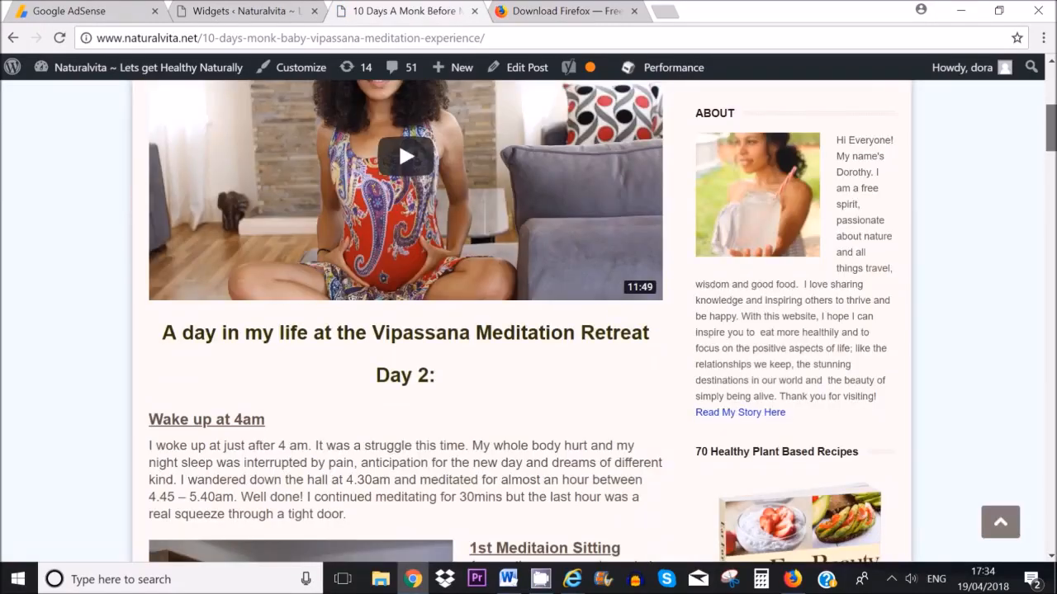
{"action": "scroll", "coordinate": [356, 190], "scroll_direction": "up", "scroll_amount": 3}
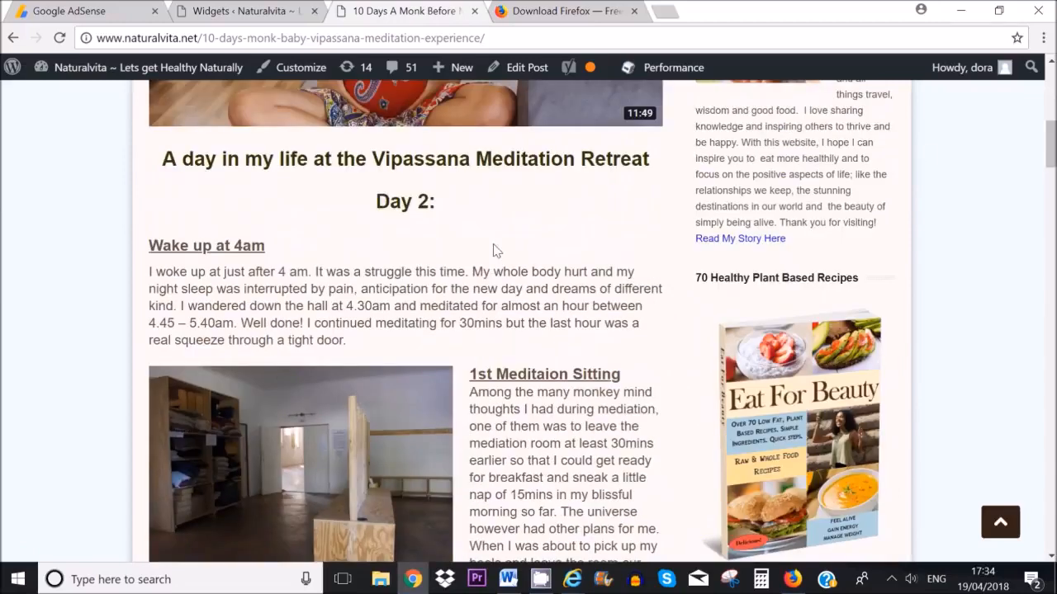
{"action": "left_click", "coordinate": [530, 71]}
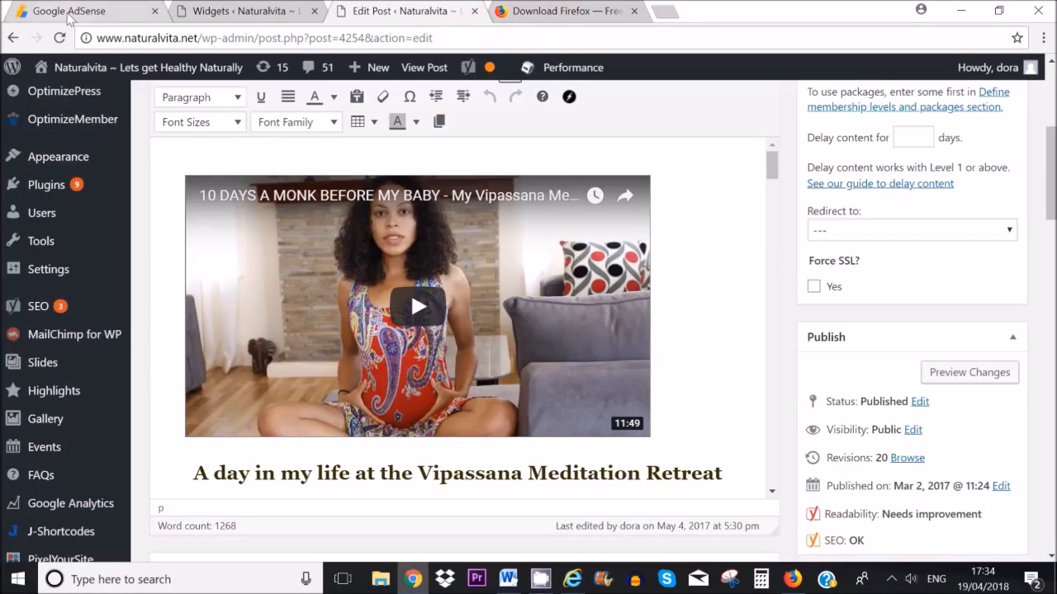
Step: Copy the ad code of the existing 728x90 'banner ad' unit from My ads > Ad units
{"action": "left_click", "coordinate": [70, 12]}
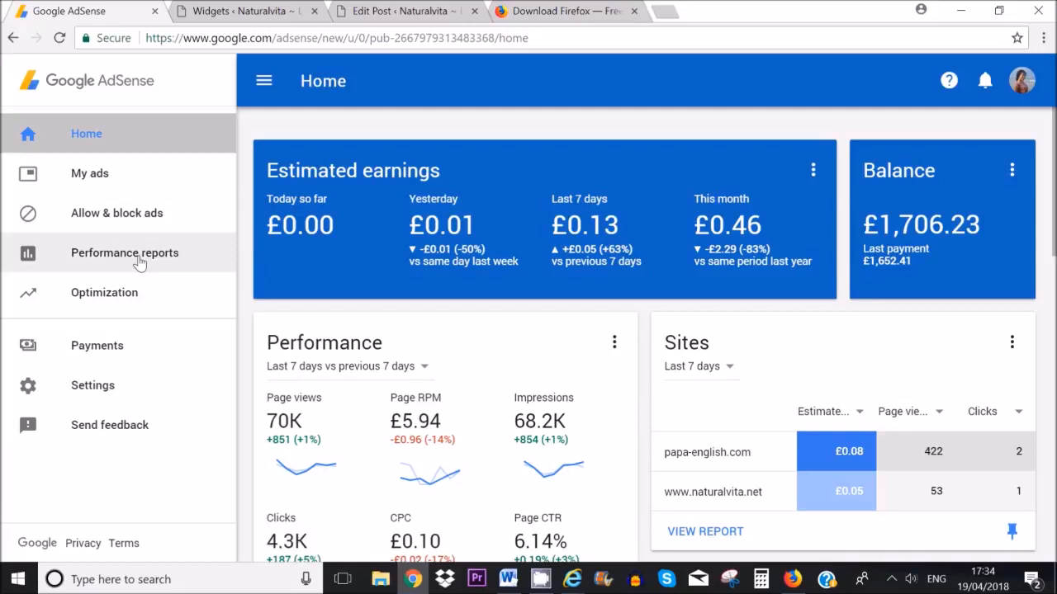
{"action": "left_click", "coordinate": [92, 174]}
{"action": "left_click", "coordinate": [130, 301]}
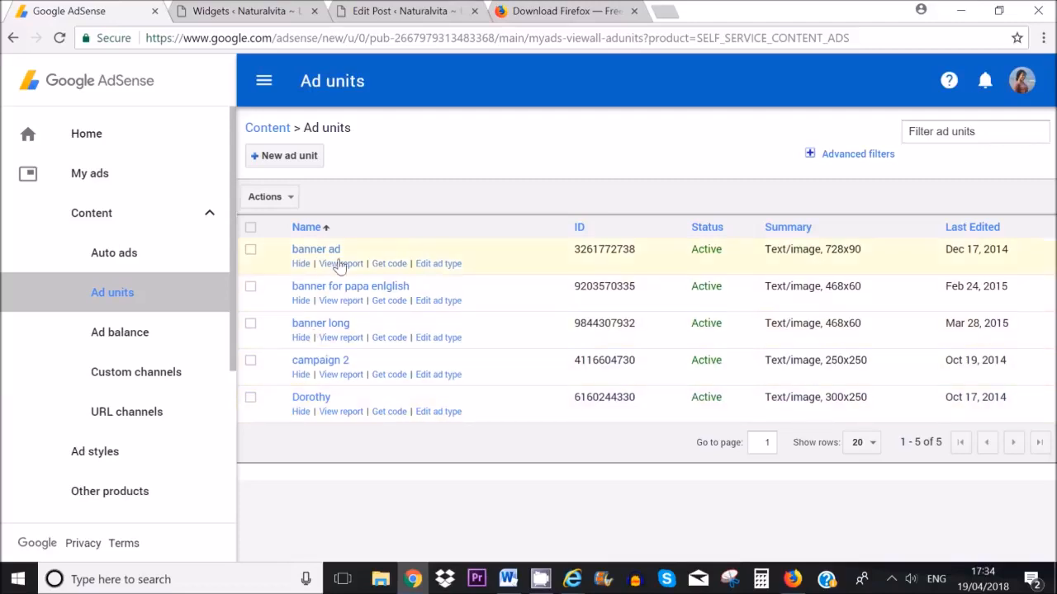
{"action": "left_click", "coordinate": [390, 266]}
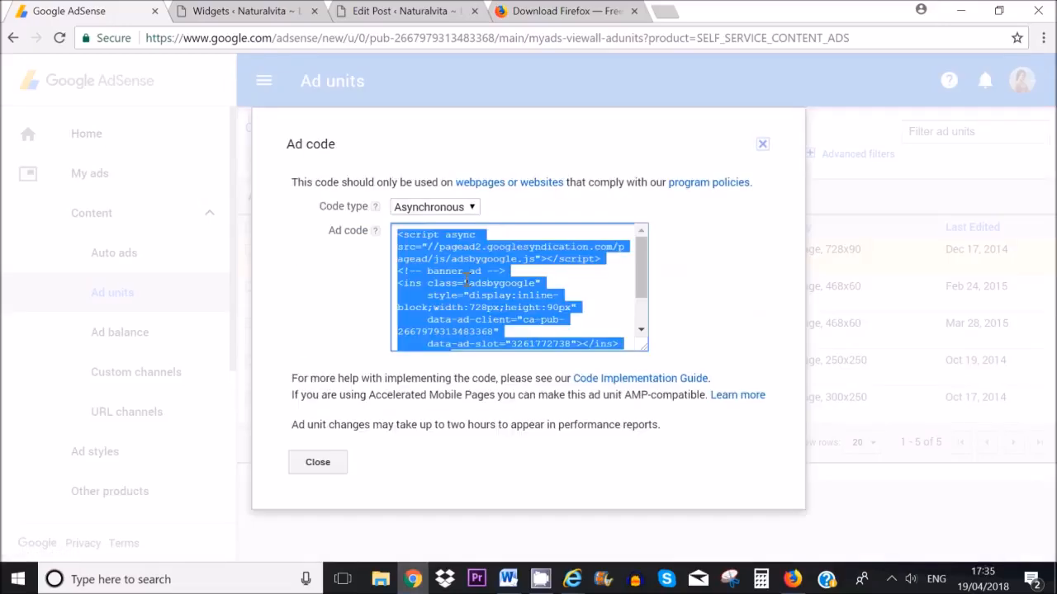
{"action": "right_click", "coordinate": [465, 271]}
{"action": "left_click", "coordinate": [494, 283]}
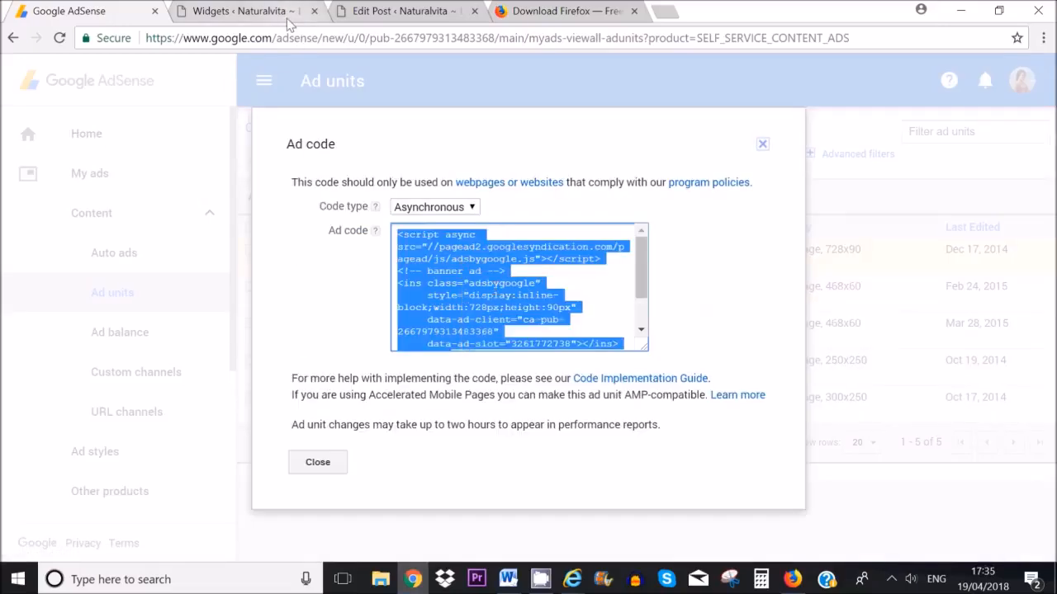
{"action": "left_click", "coordinate": [279, 12]}
{"action": "left_click", "coordinate": [371, 12]}
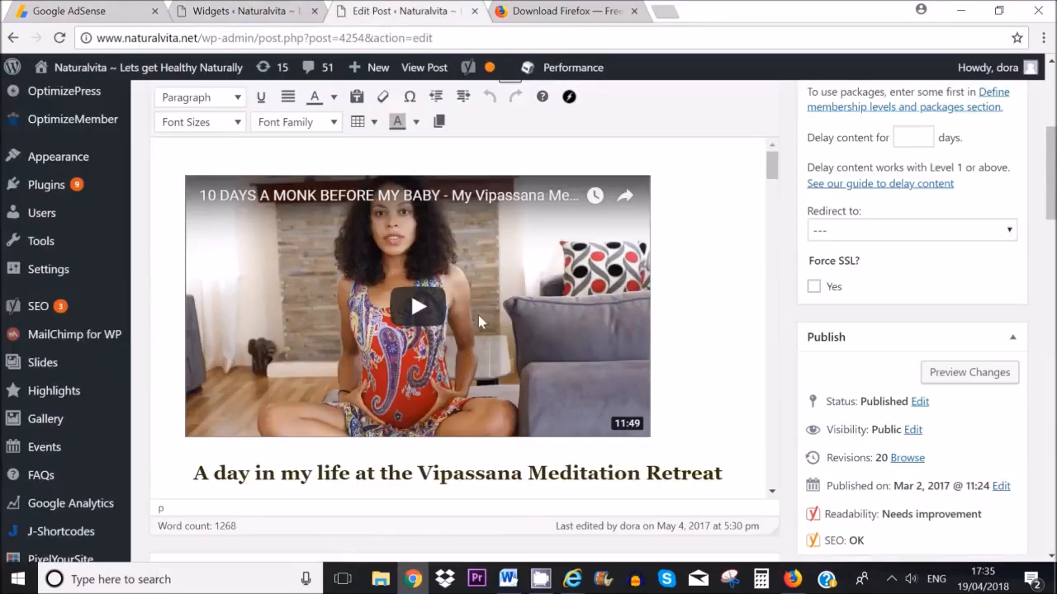
Step: In the Text view, paste the banner ad code two lines below the 'Wake up at 4am' heading
{"action": "scroll", "coordinate": [616, 205], "scroll_direction": "down", "scroll_amount": 4}
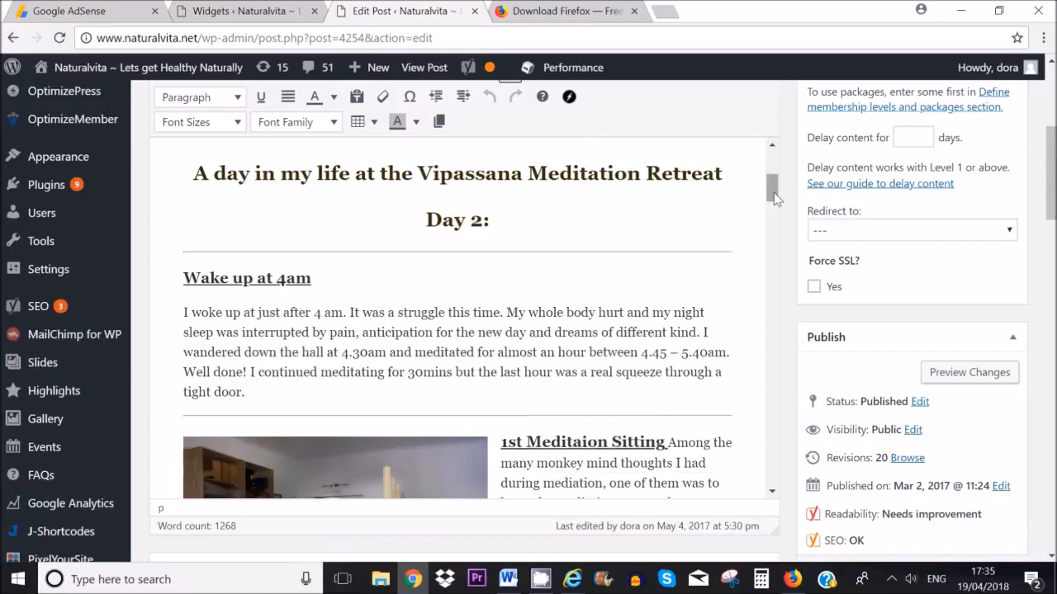
{"action": "scroll", "coordinate": [763, 190], "scroll_direction": "up", "scroll_amount": 4}
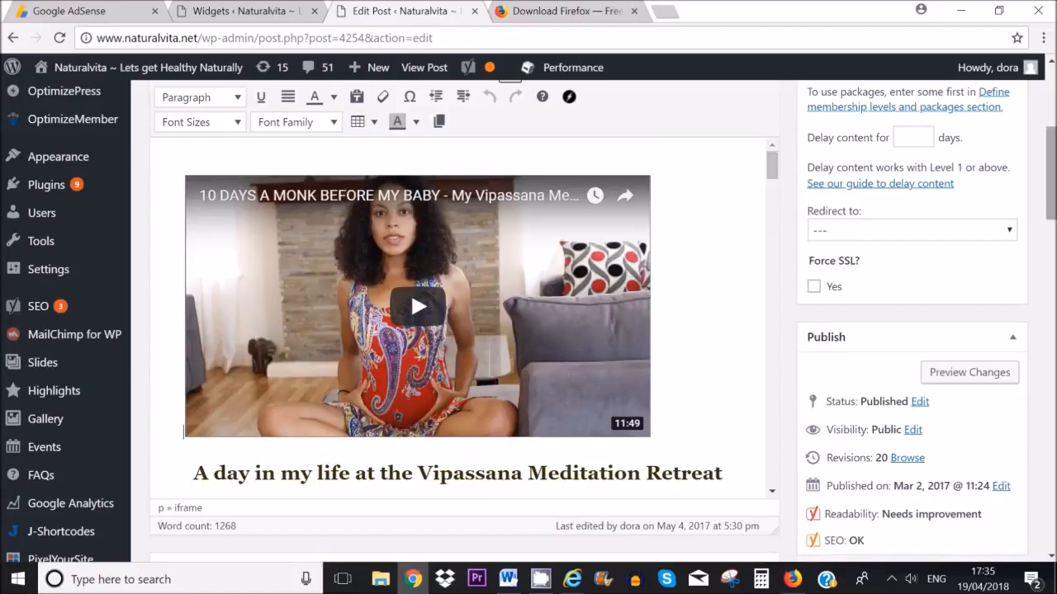
{"action": "scroll", "coordinate": [673, 181], "scroll_direction": "up", "scroll_amount": 2}
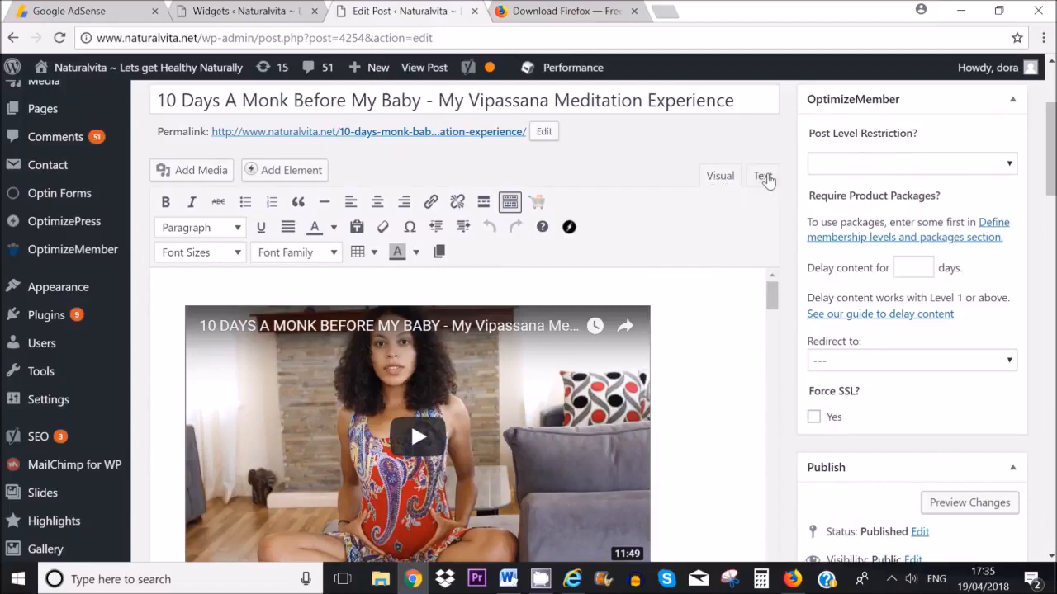
{"action": "left_click", "coordinate": [761, 177]}
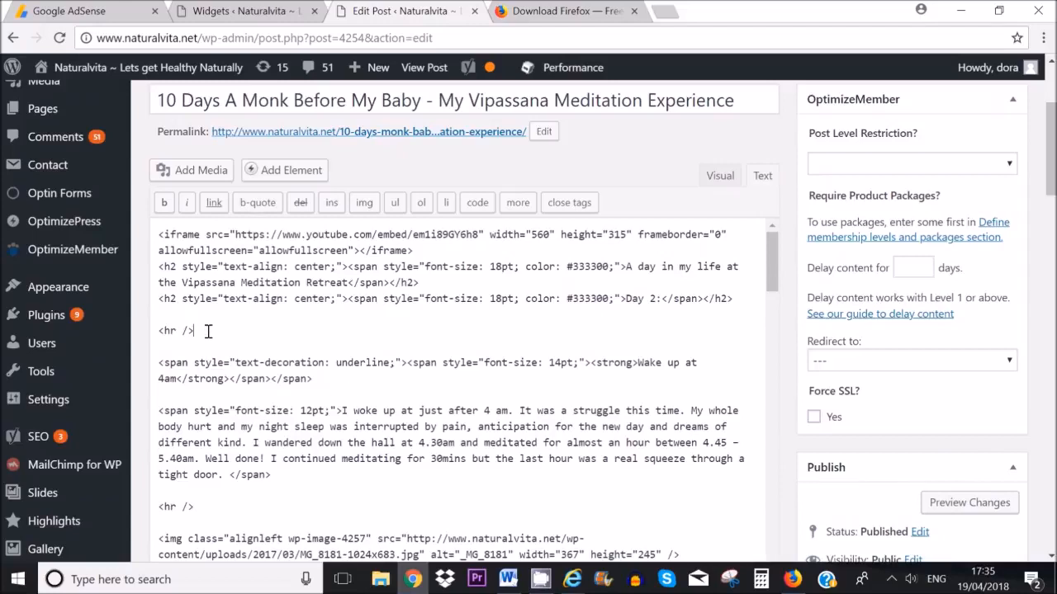
{"action": "left_click", "coordinate": [328, 380]}
{"action": "key", "text": "Return"}
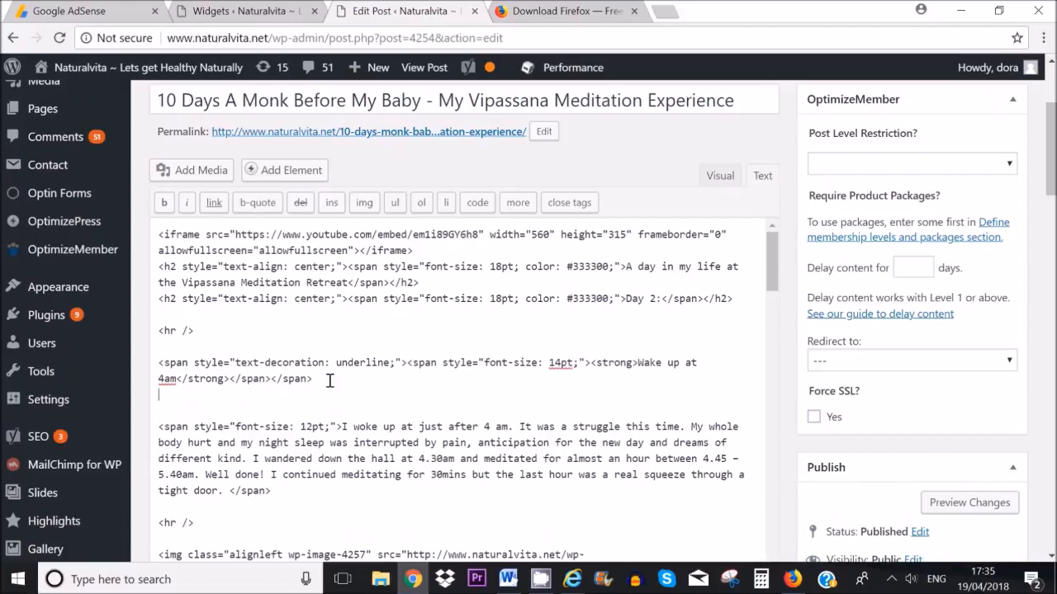
{"action": "key", "text": "Return"}
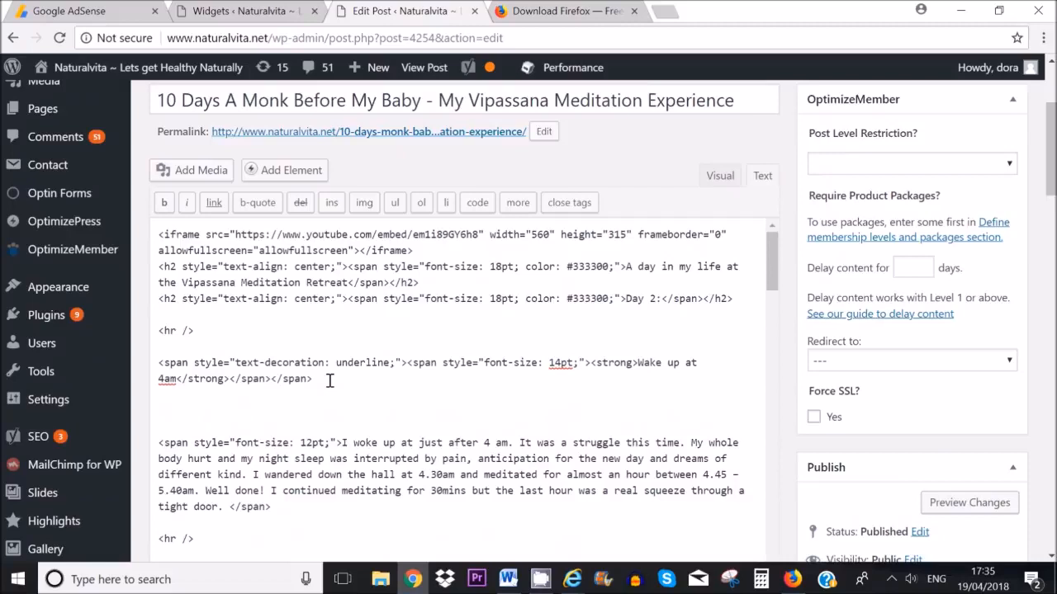
{"action": "key", "text": "ctrl+v"}
{"action": "scroll", "coordinate": [207, 360], "scroll_direction": "down", "scroll_amount": 1}
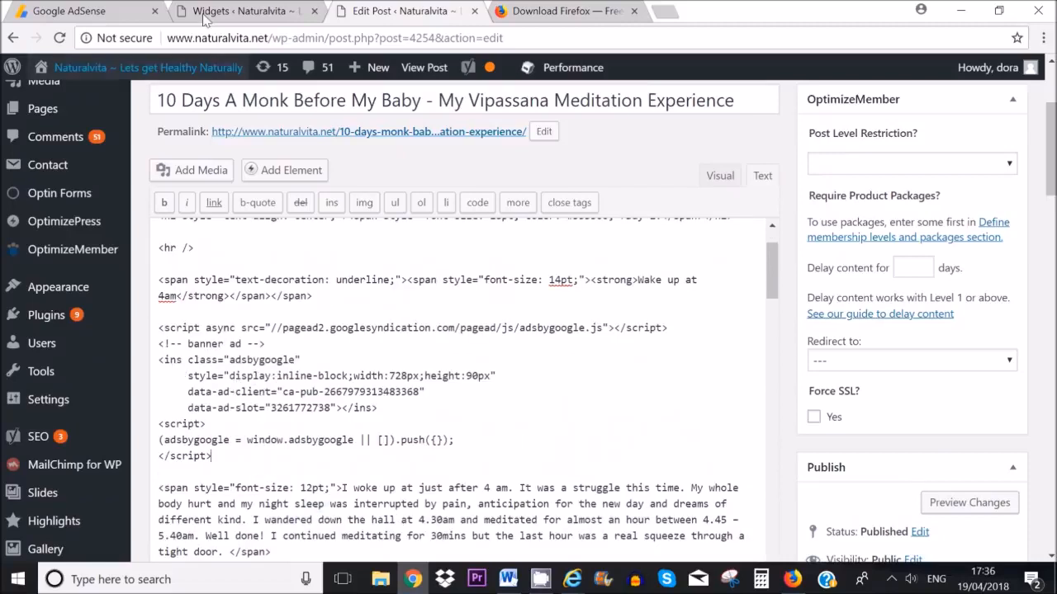
Step: Close the AdSense ad code window and update the post
{"action": "left_click", "coordinate": [70, 10]}
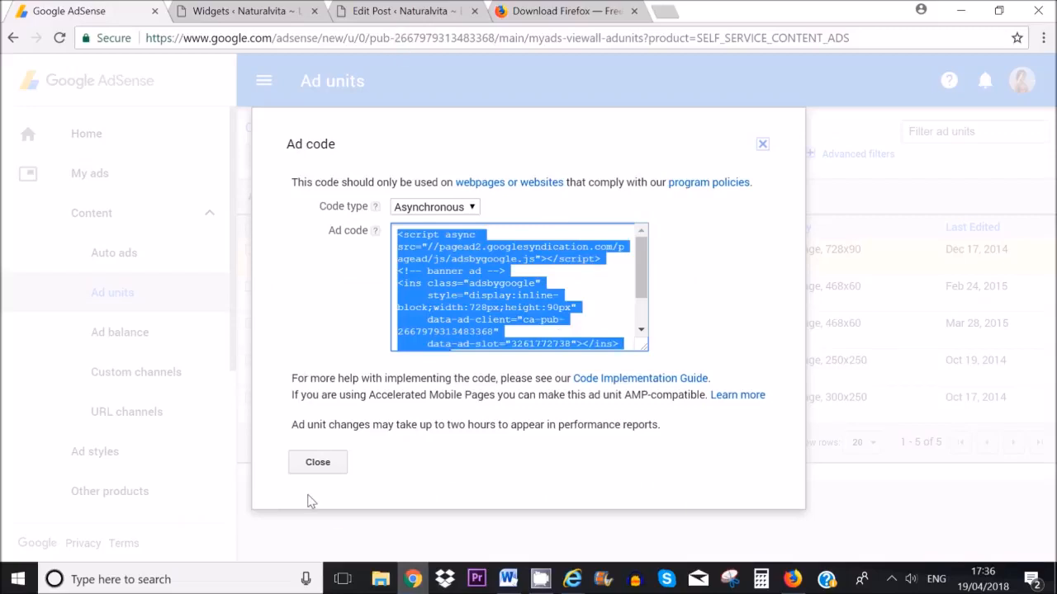
{"action": "left_click", "coordinate": [318, 463]}
{"action": "left_click", "coordinate": [391, 14]}
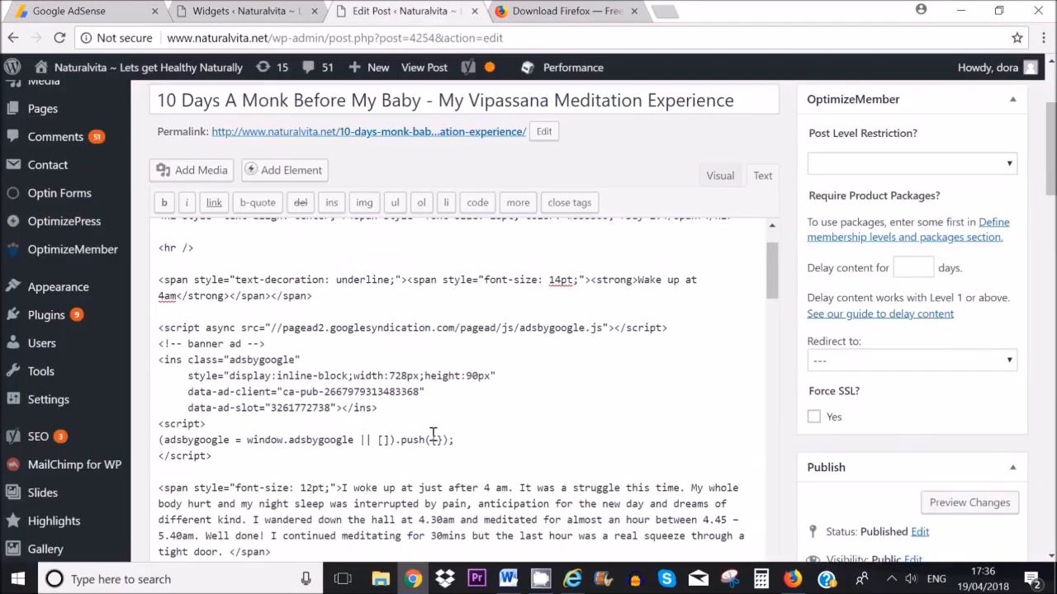
{"action": "left_click_drag", "start_coordinate": [1050, 153], "coordinate": [1050, 291]}
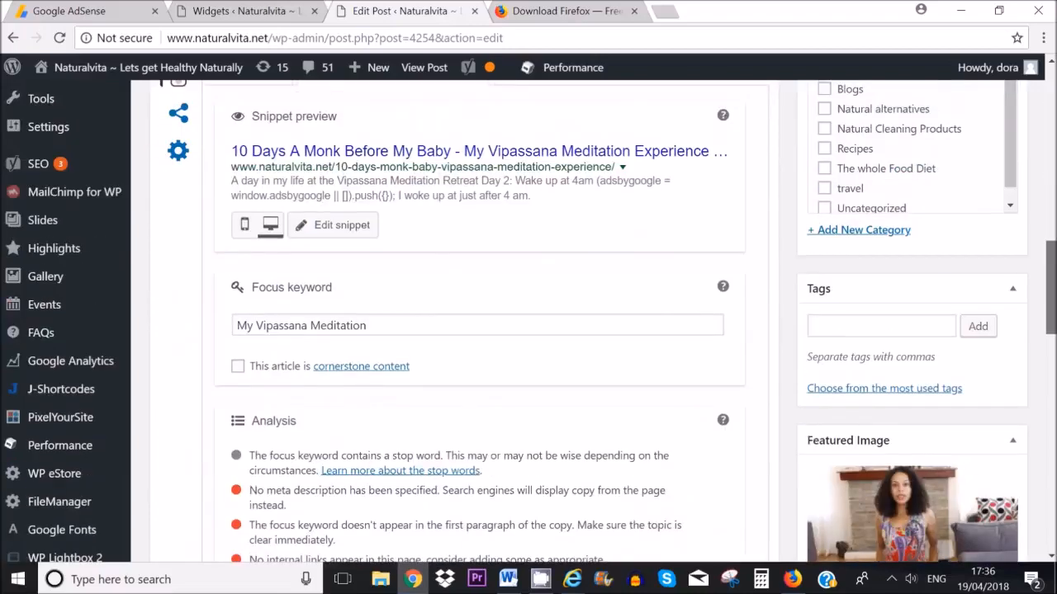
{"action": "scroll", "coordinate": [996, 427], "scroll_direction": "up", "scroll_amount": 5}
{"action": "left_click", "coordinate": [990, 342]}
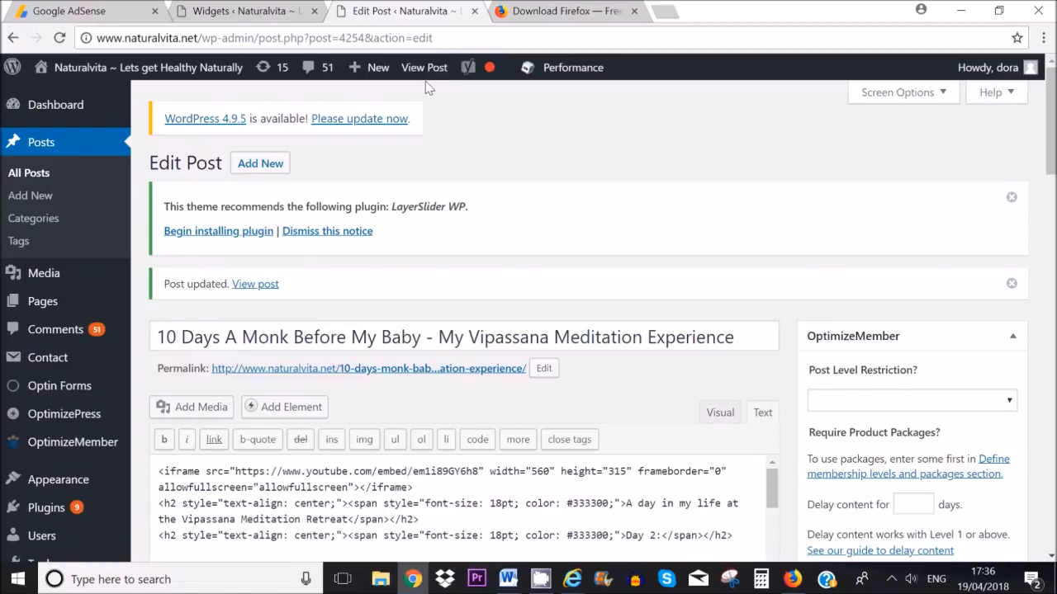
Step: View the live post to check the banner ad, then return to AdSense Ad units
{"action": "left_click", "coordinate": [425, 71]}
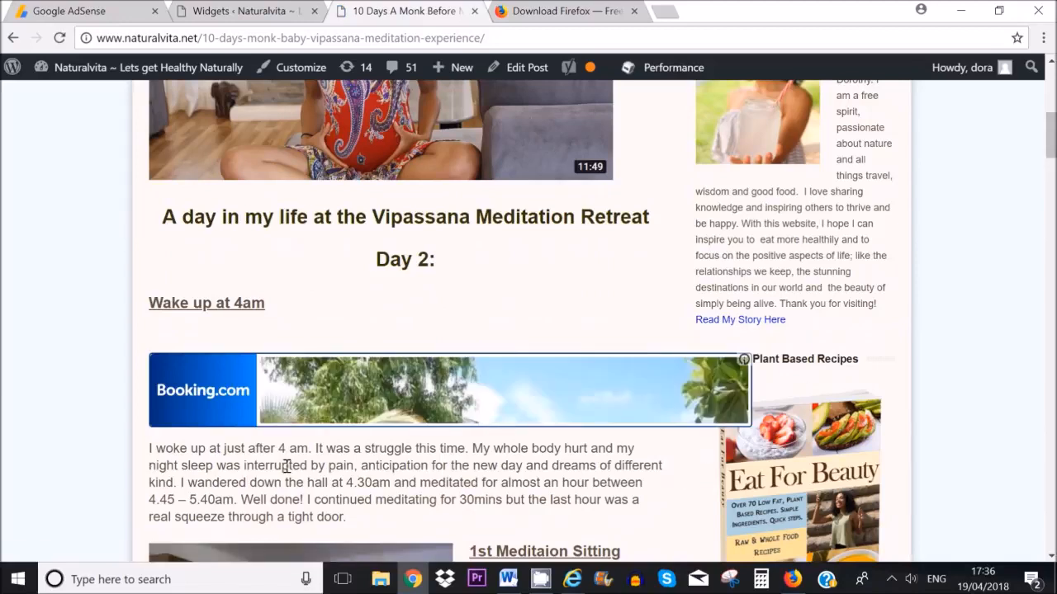
{"action": "left_click", "coordinate": [76, 11]}
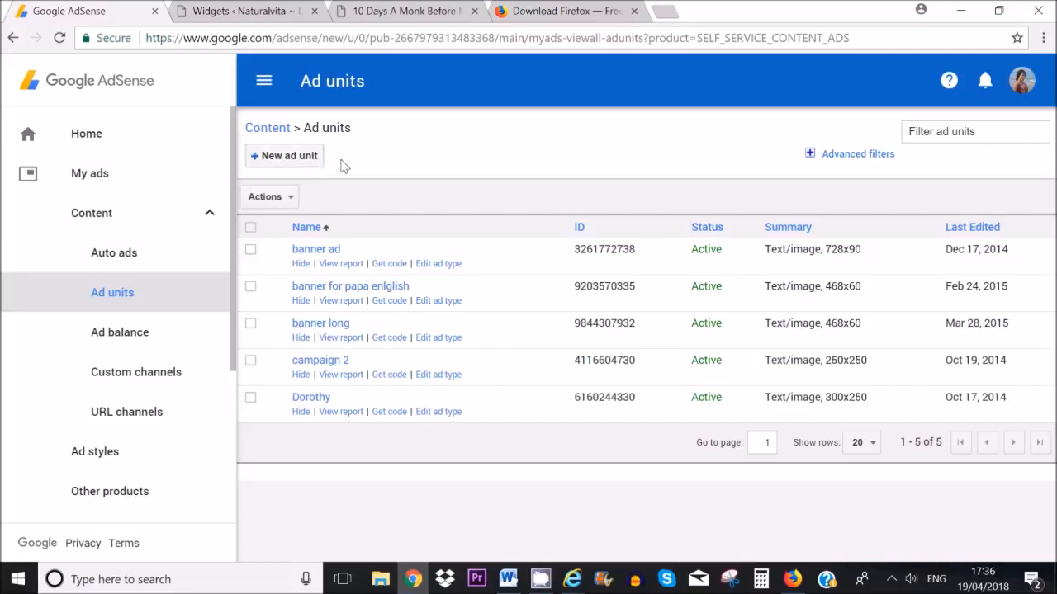
Step: Start a new Text & display ad unit and list the Horizontal banner sizes
{"action": "left_click", "coordinate": [288, 162]}
{"action": "left_click", "coordinate": [320, 435]}
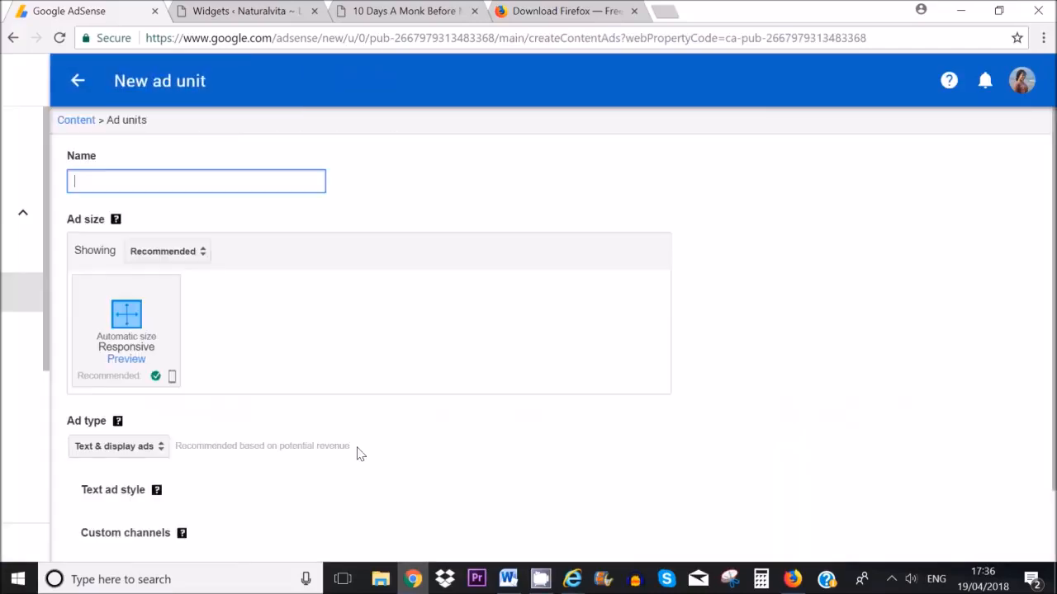
{"action": "left_click", "coordinate": [350, 251]}
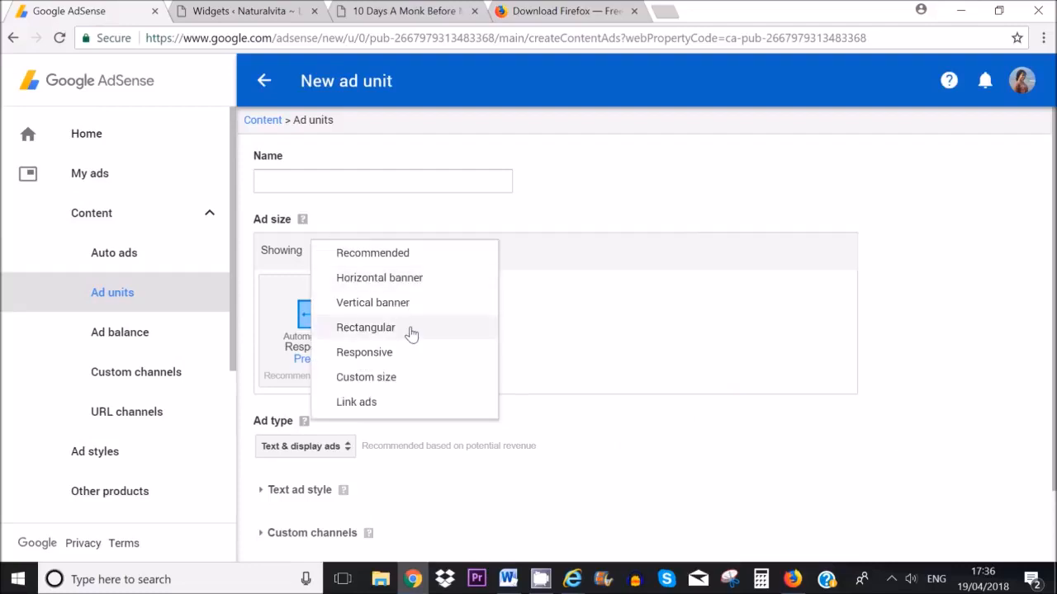
{"action": "left_click", "coordinate": [385, 279]}
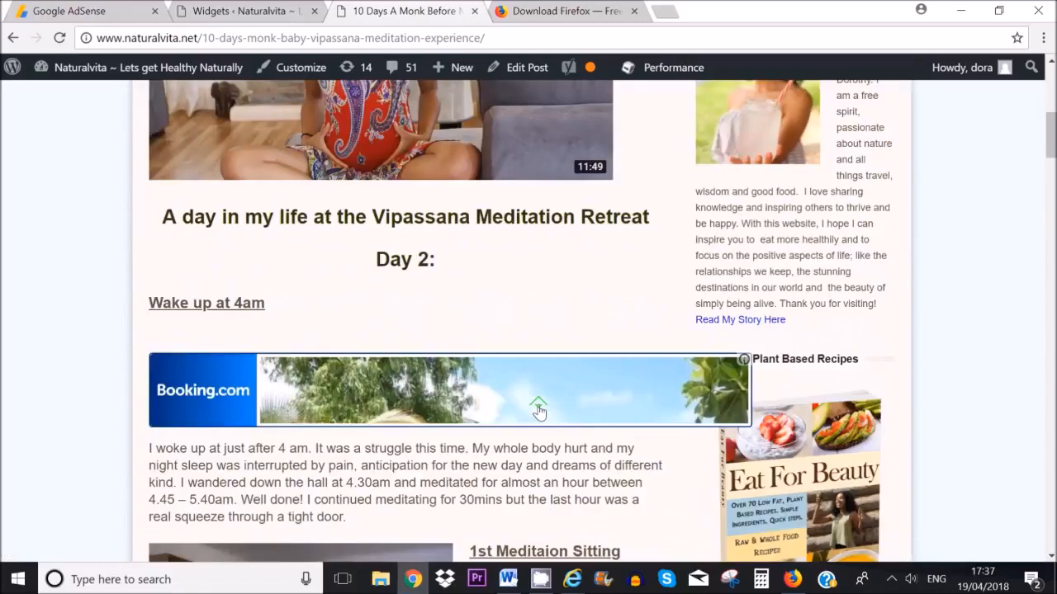
Step: Scroll the '10 Days A Monk Before My Baby' post down to the Guru Goenka's teachings section
{"action": "scroll", "coordinate": [538, 412], "scroll_direction": "down", "scroll_amount": 3}
{"action": "scroll", "coordinate": [889, 464], "scroll_direction": "down", "scroll_amount": 10}
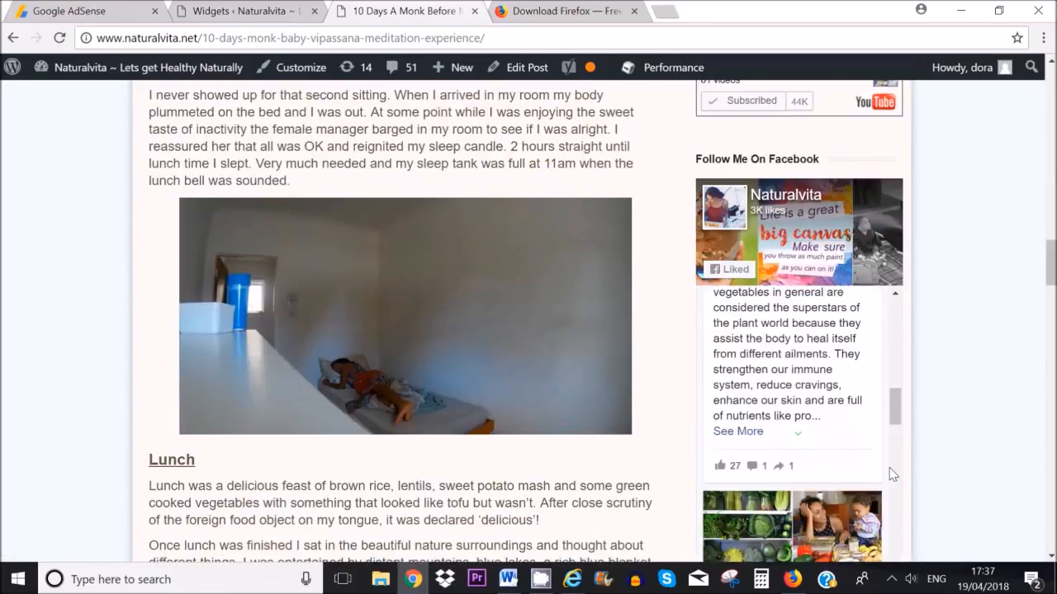
{"action": "scroll", "coordinate": [928, 462], "scroll_direction": "down", "scroll_amount": 15}
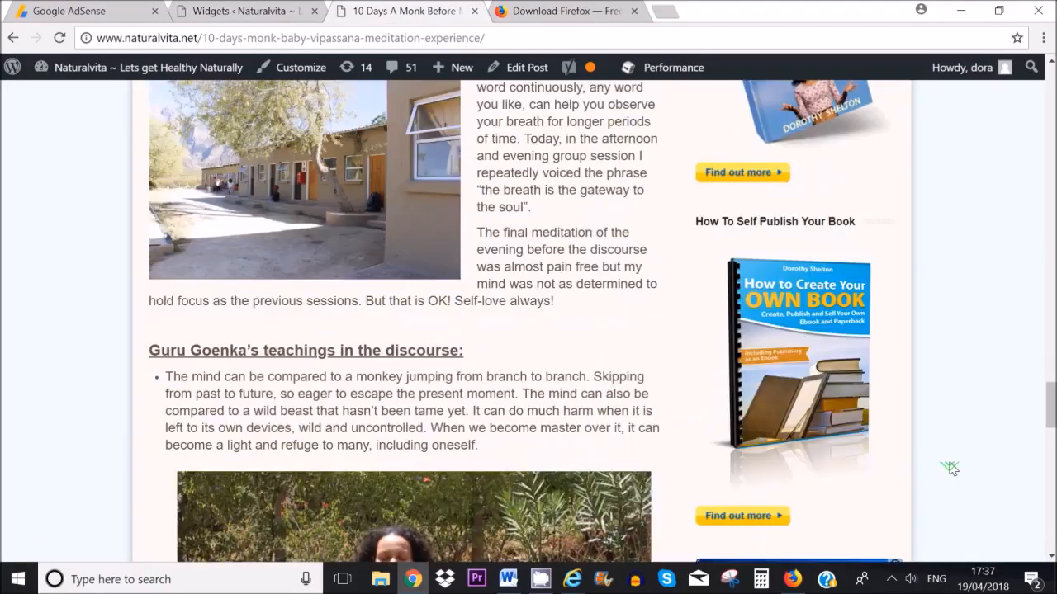